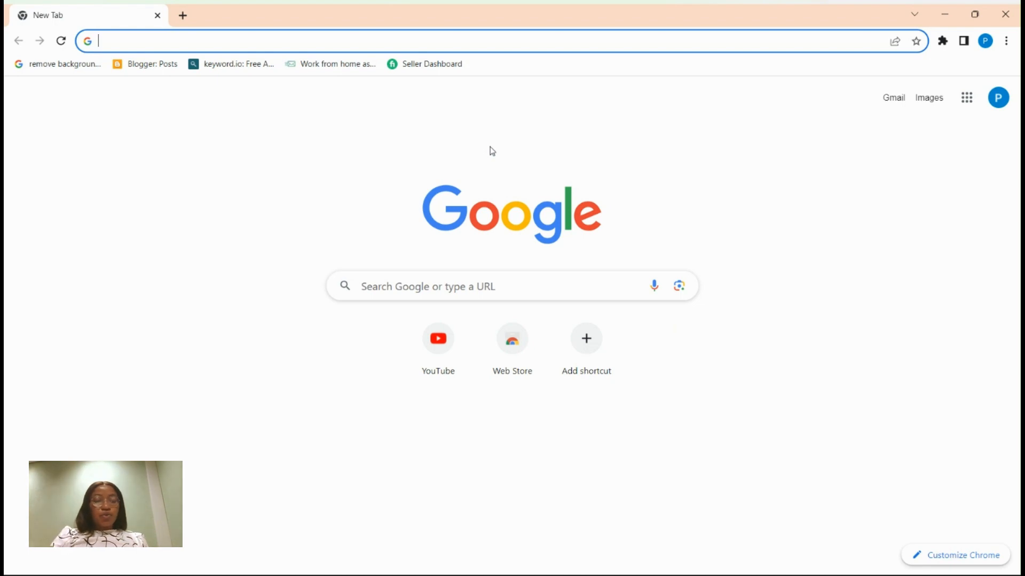
# Go to canva.com and dismiss the Canva for Teams free trial offer
pyautogui.write('canva')
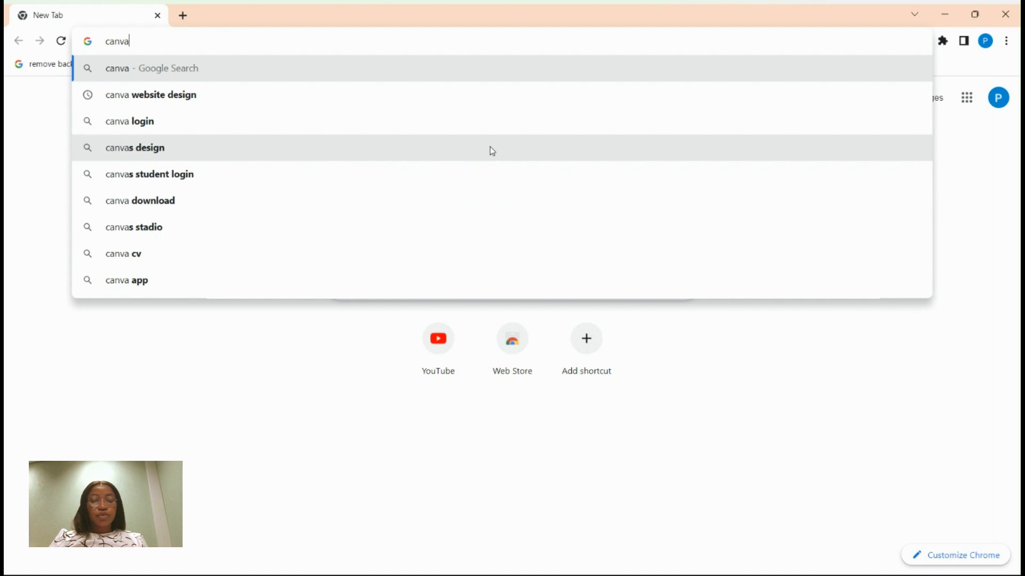
pyautogui.write('.com')
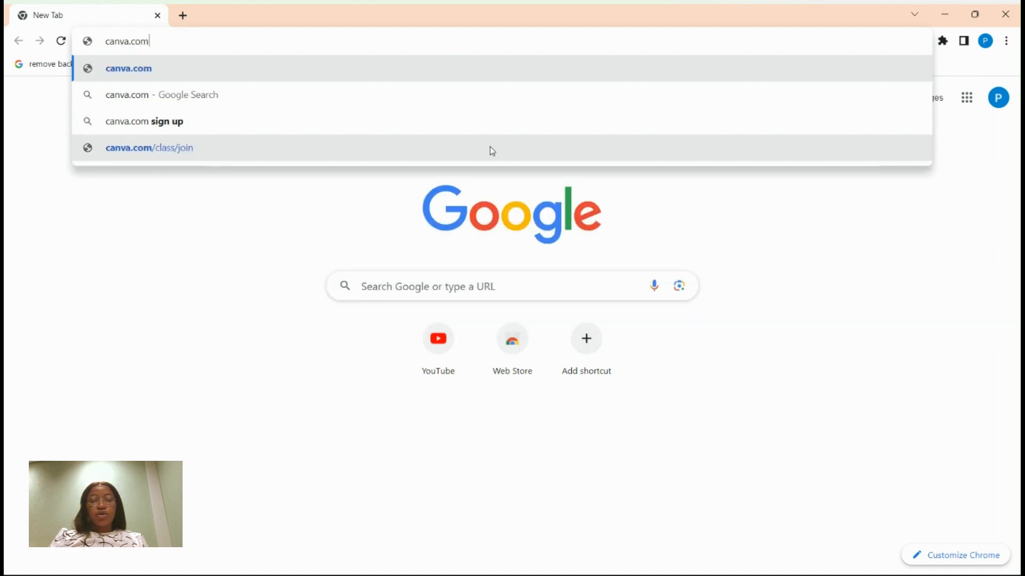
pyautogui.press('Return')
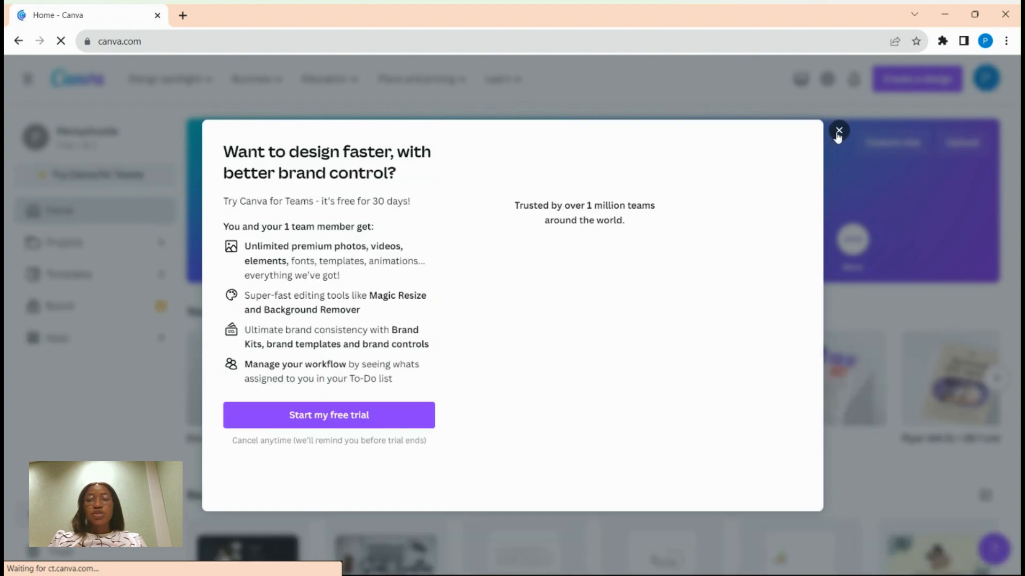
pyautogui.click(838, 131)
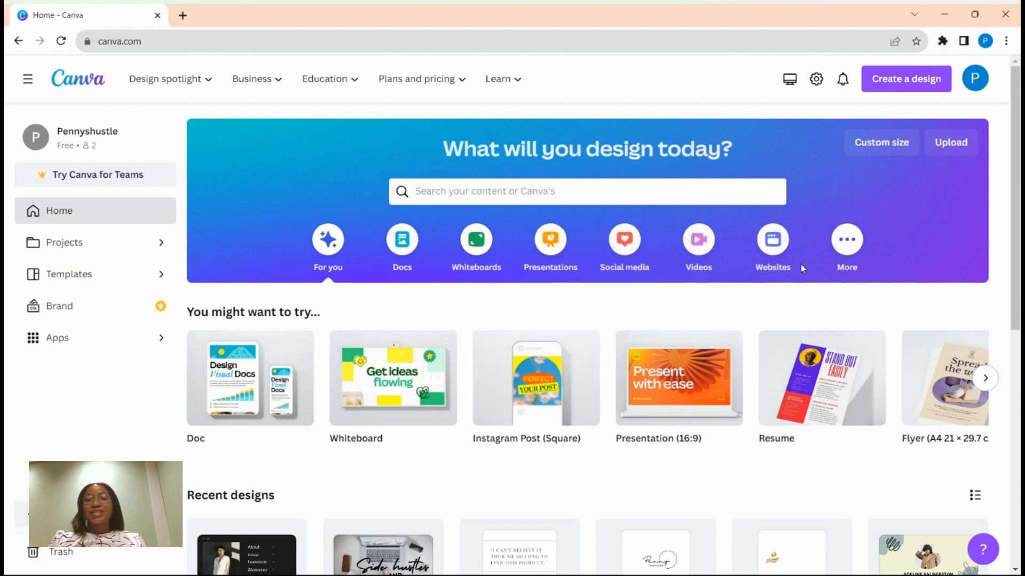
# Look through the additional design types, their template collections and the Design spotlight and Business offerings
pyautogui.click(847, 250)
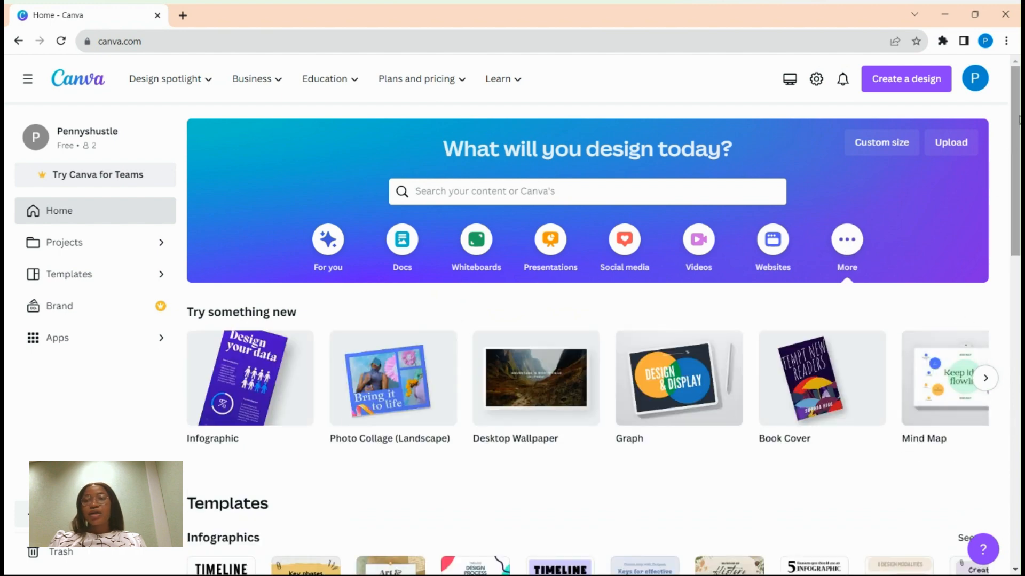
pyautogui.moveTo(1019, 118); pyautogui.dragTo(1018, 185)
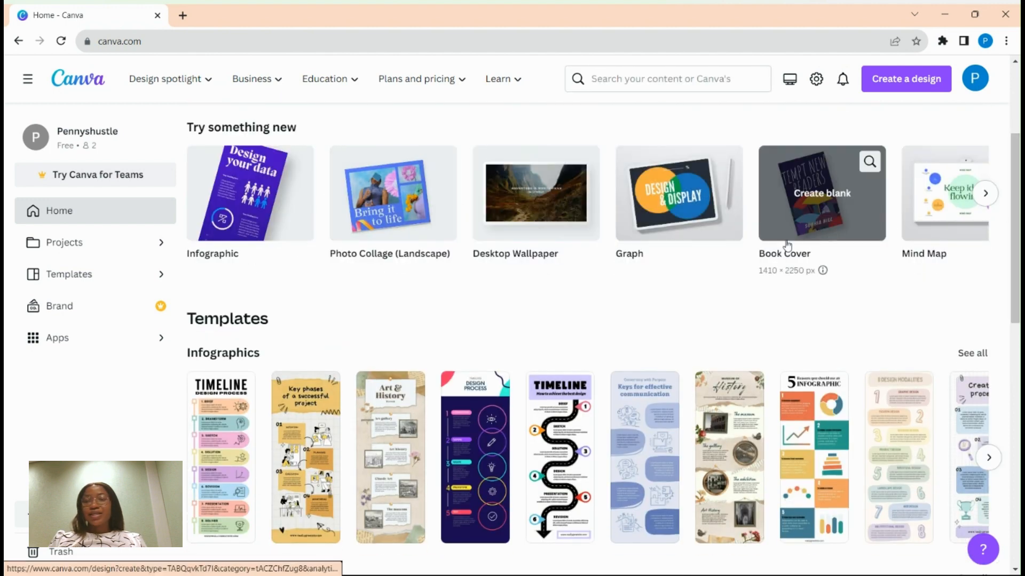
pyautogui.click(985, 193)
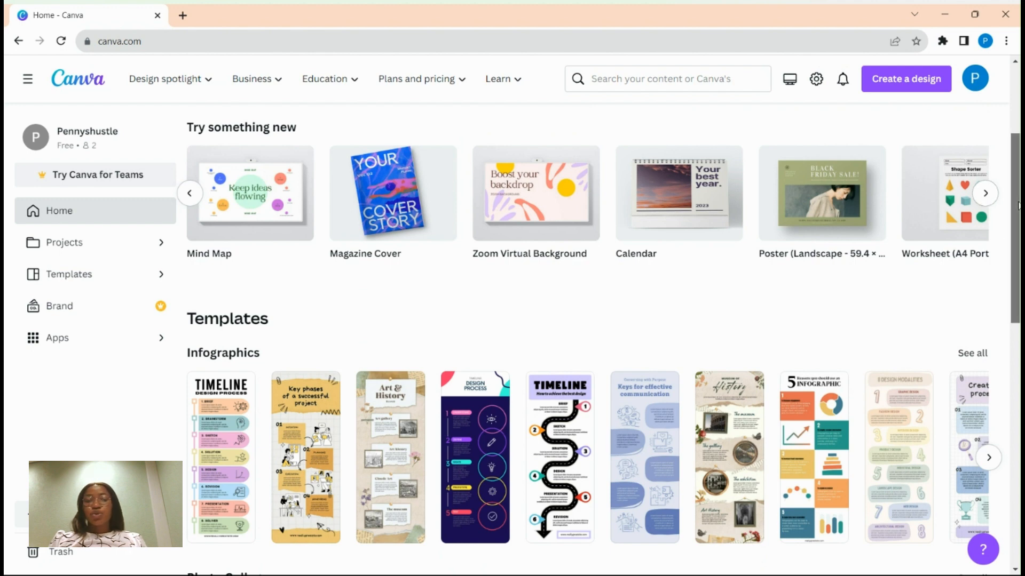
pyautogui.moveTo(1018, 206); pyautogui.dragTo(943, 122)
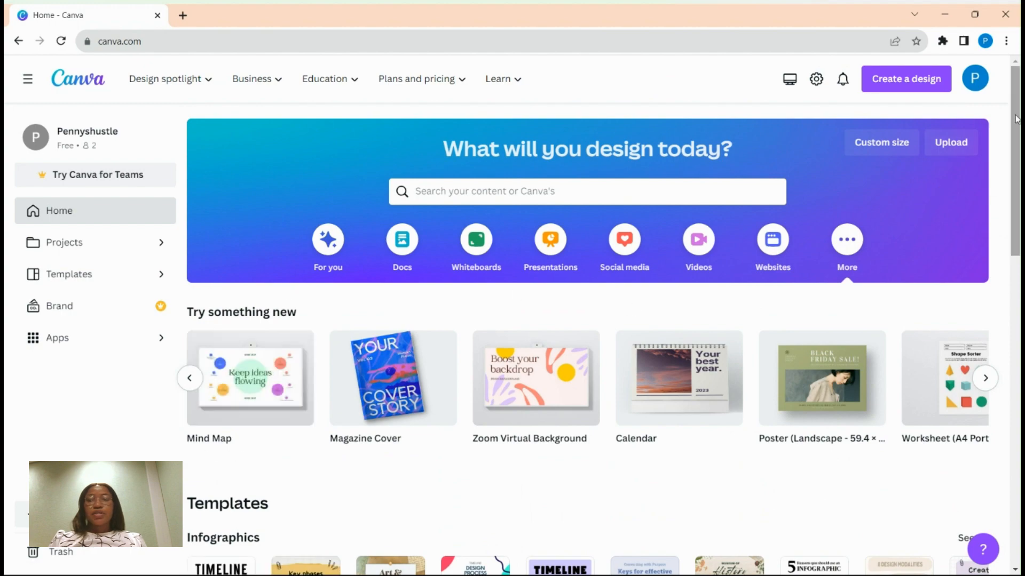
pyautogui.moveTo(1016, 118); pyautogui.dragTo(1003, 187)
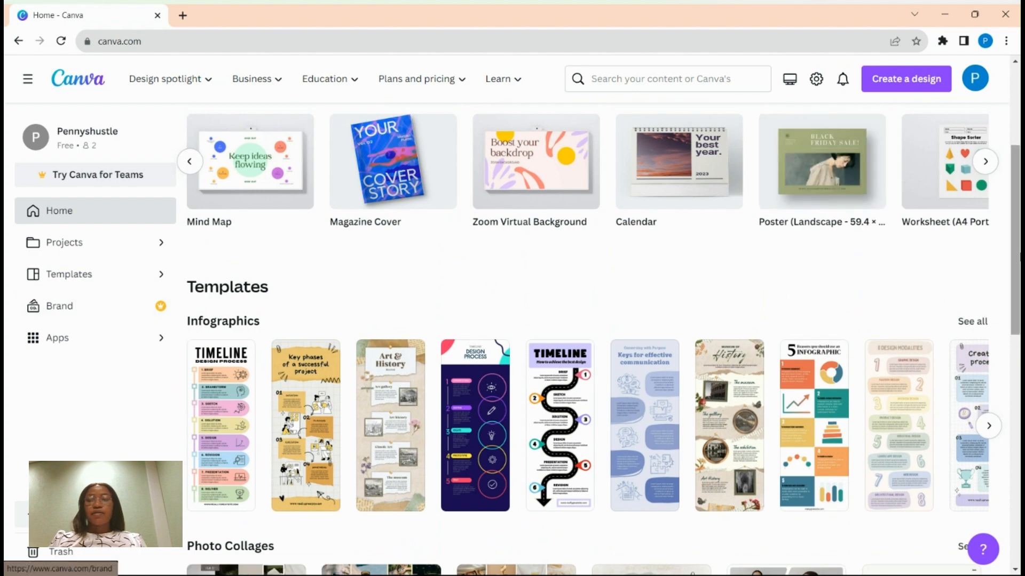
pyautogui.moveTo(1013, 227); pyautogui.dragTo(1011, 278)
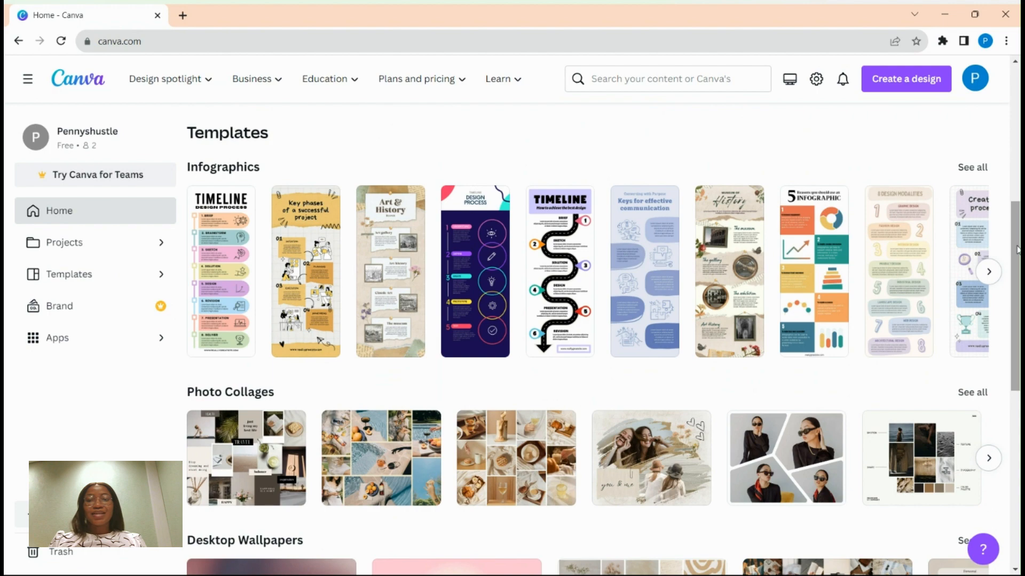
pyautogui.moveTo(1016, 249); pyautogui.dragTo(1010, 343)
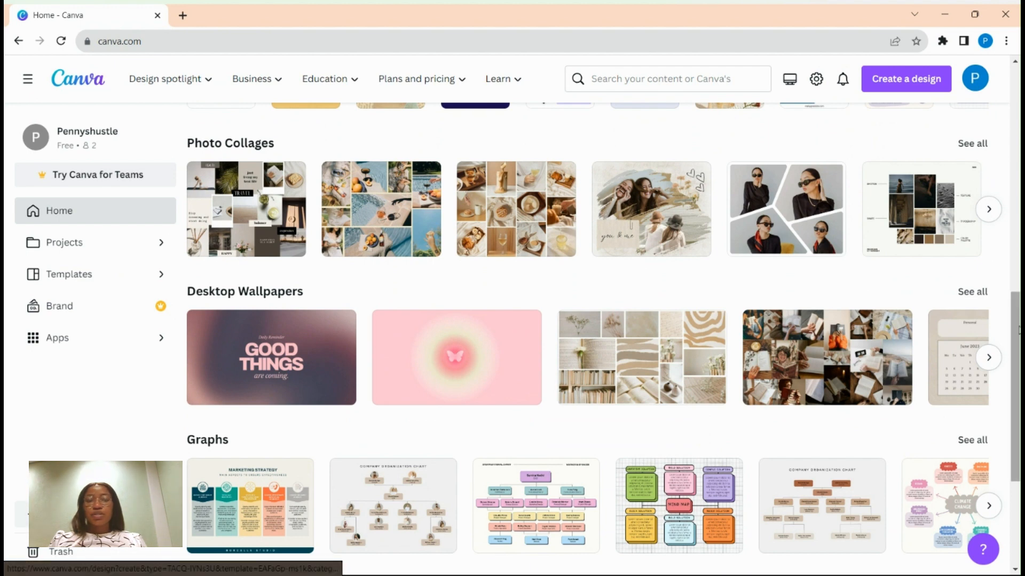
pyautogui.scroll(-2, 683, 224)
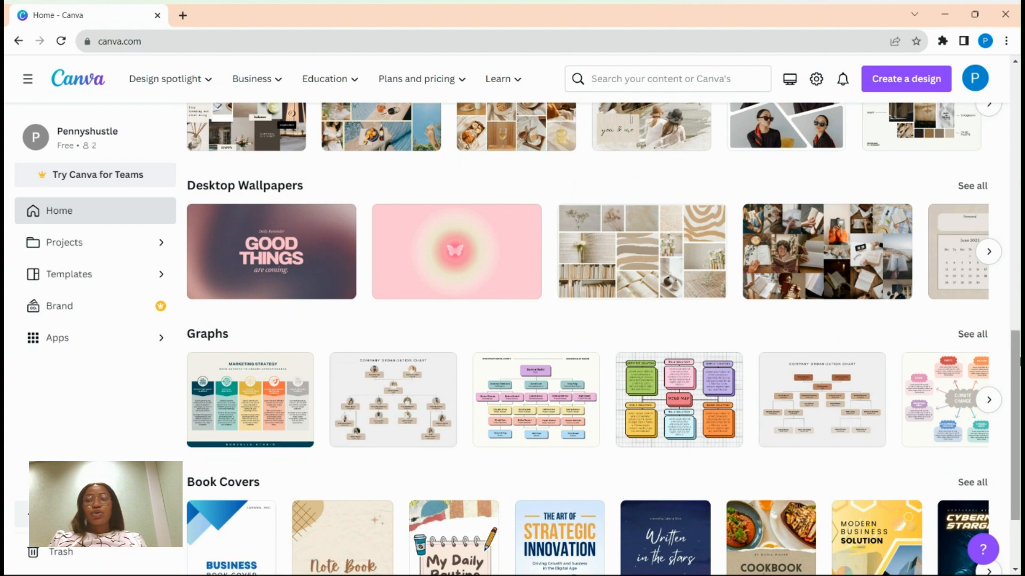
pyautogui.scroll(-2, 1009, 384)
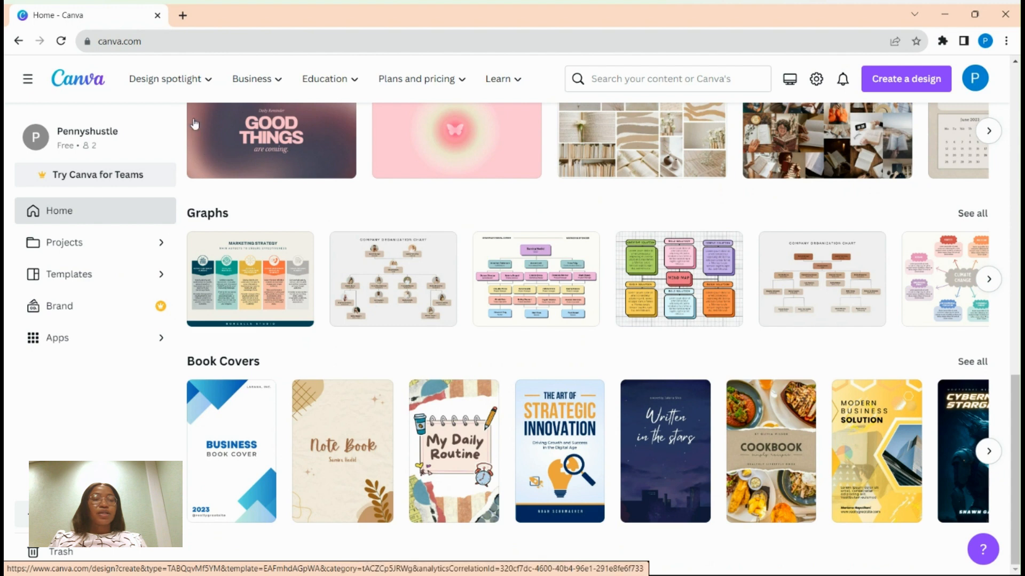
pyautogui.moveTo(195, 85)
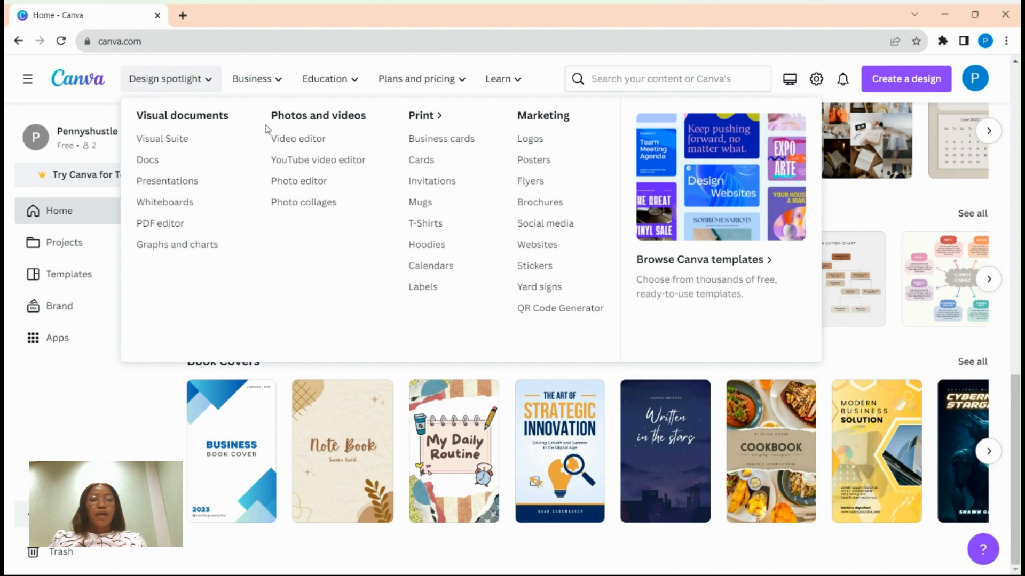
pyautogui.moveTo(279, 93)
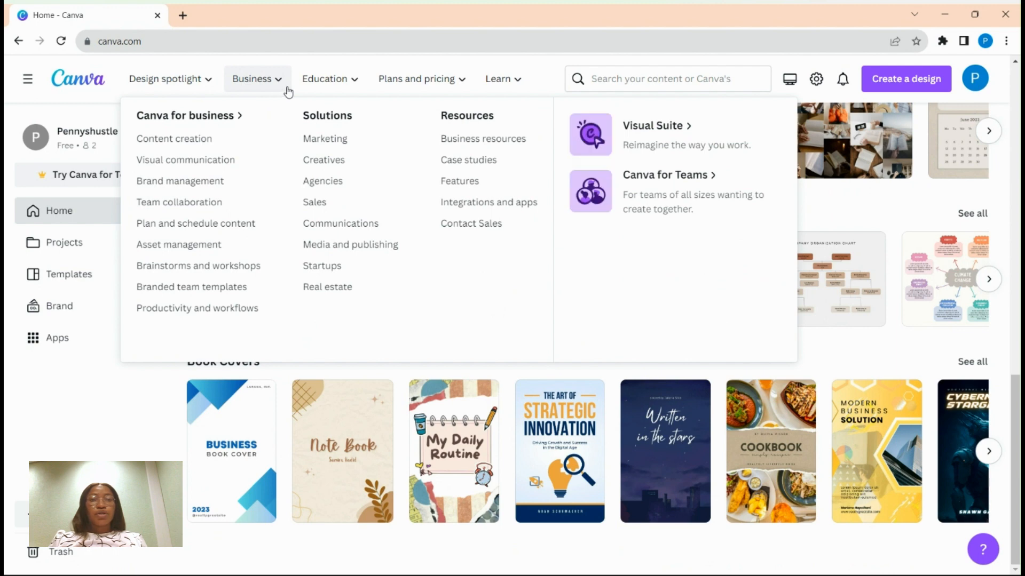
pyautogui.moveTo(360, 92)
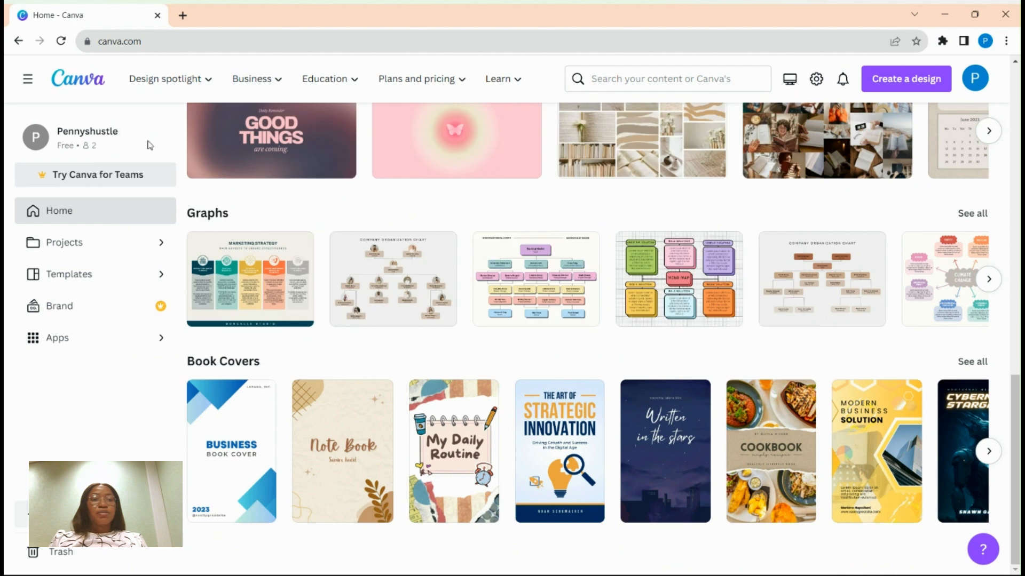
# Search the templates for "youtube thum" and open the YouTube Thumbnail category
pyautogui.click(624, 80)
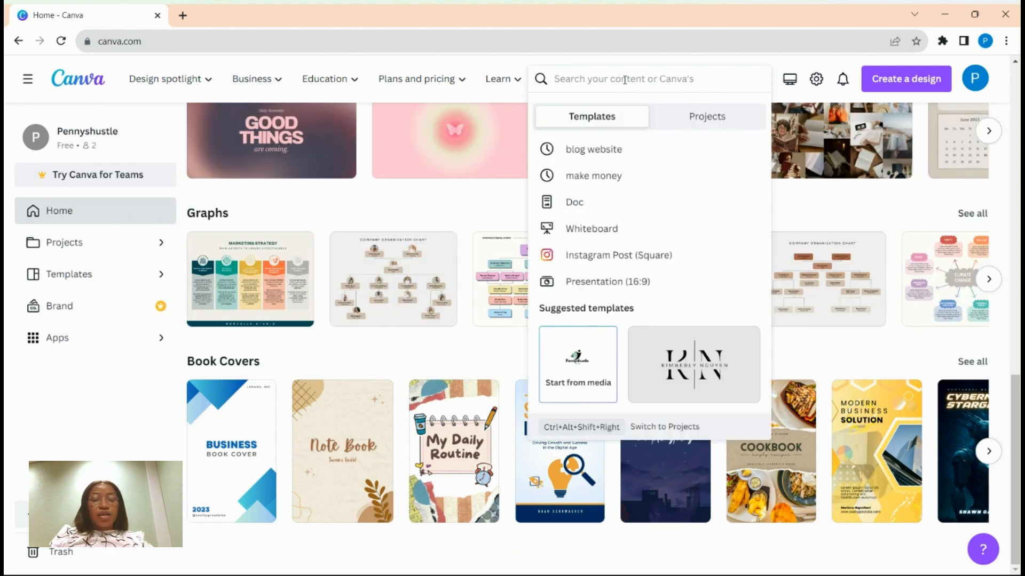
pyautogui.write('you')
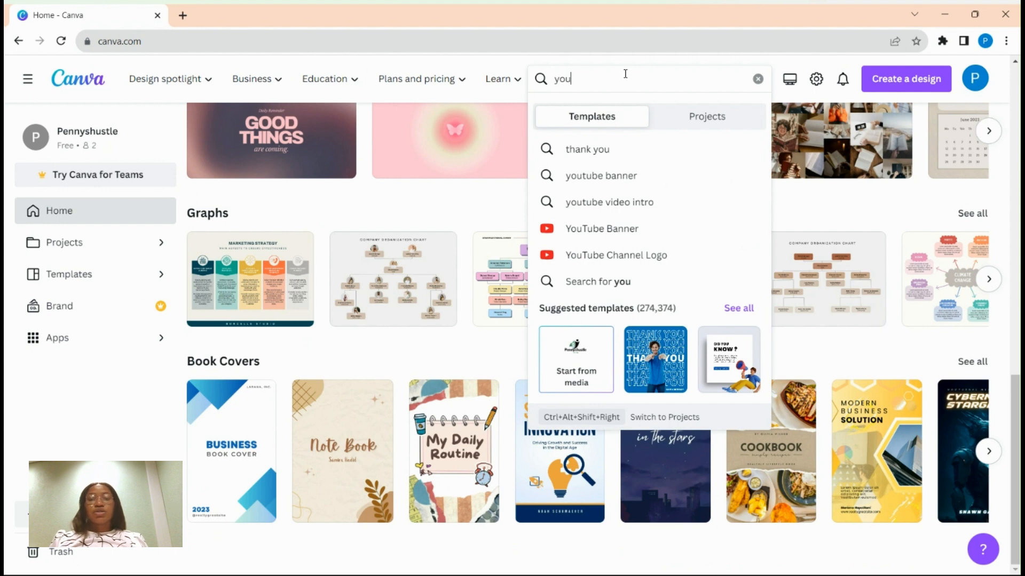
pyautogui.write('tube')
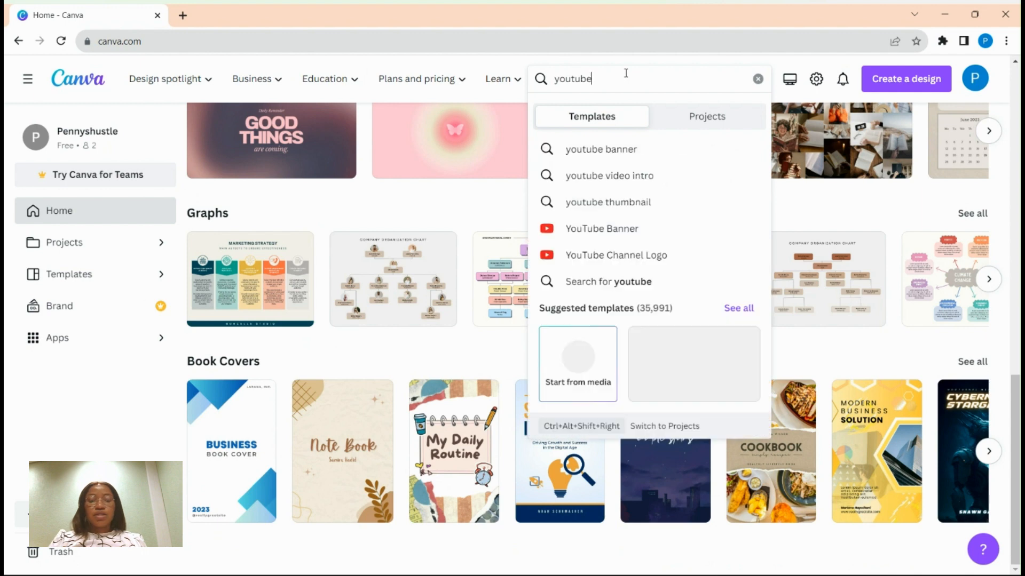
pyautogui.write(' thum')
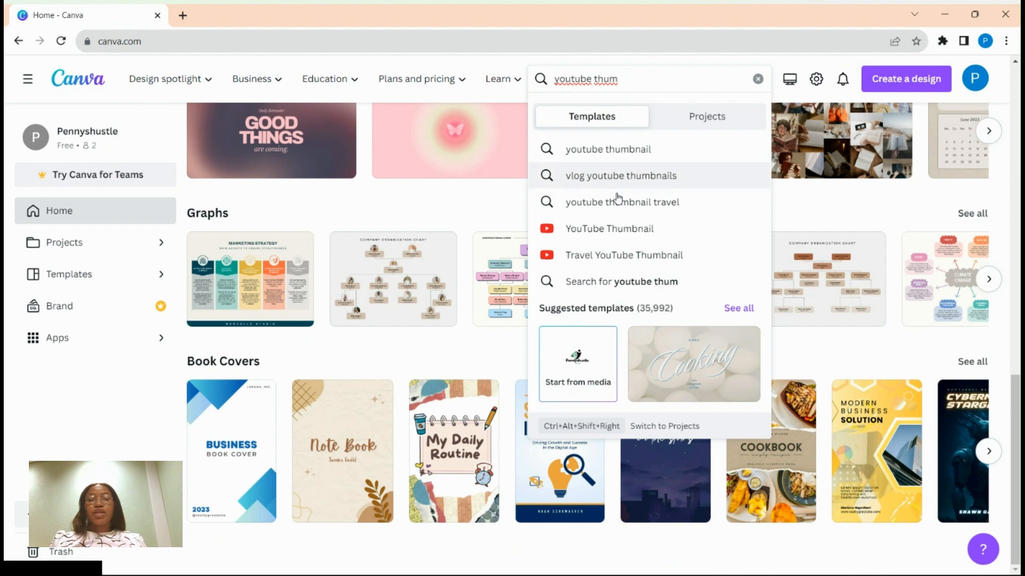
pyautogui.click(624, 229)
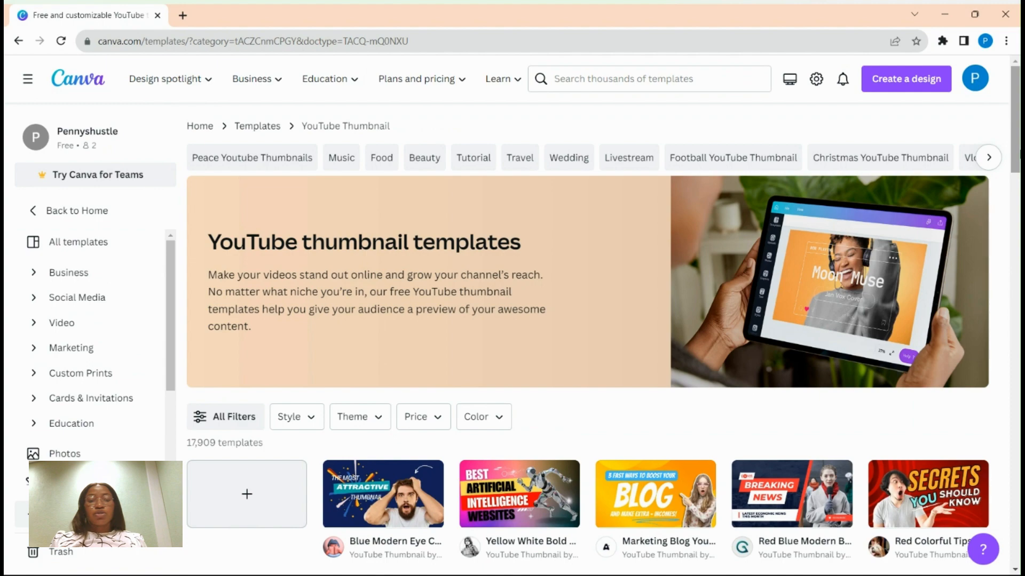
# Choose the "Green Modern How To Make Money Online YouTube Thumbnail" template and open it for customizing
pyautogui.scroll(-1, 586, 320)
pyautogui.scroll(-3, 587, 320)
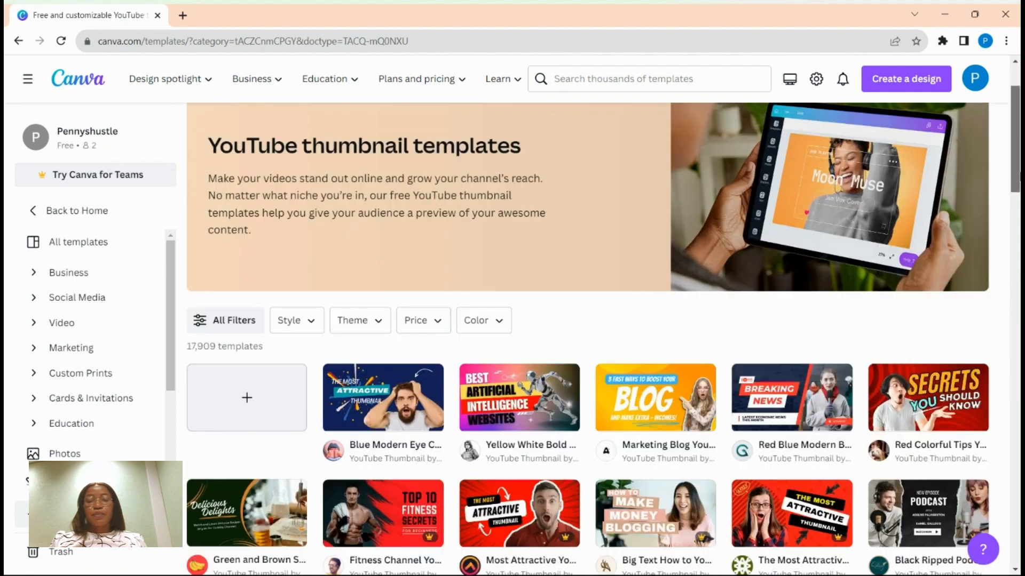
pyautogui.scroll(-3, 587, 320)
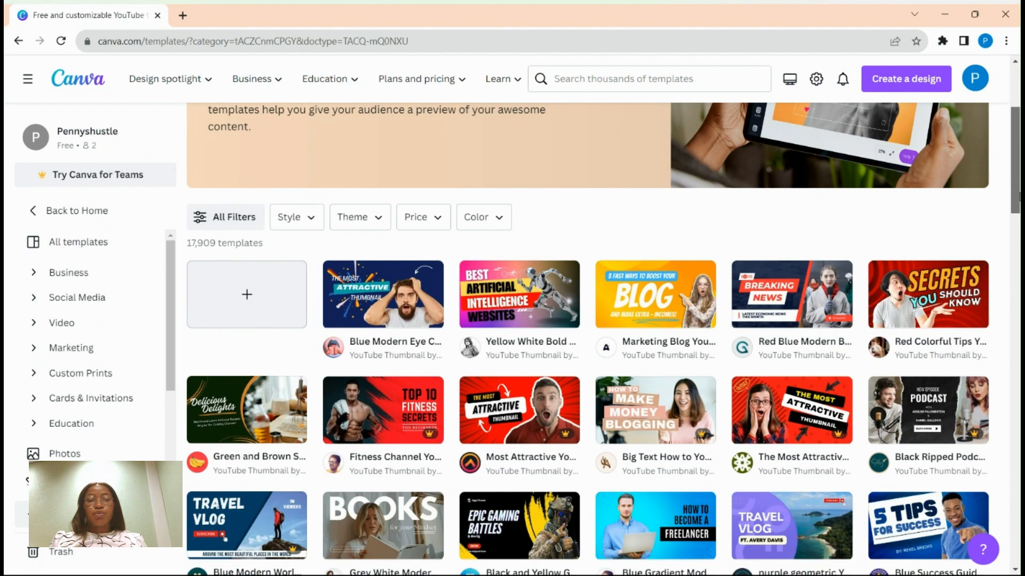
pyautogui.moveTo(1020, 197); pyautogui.dragTo(1019, 198)
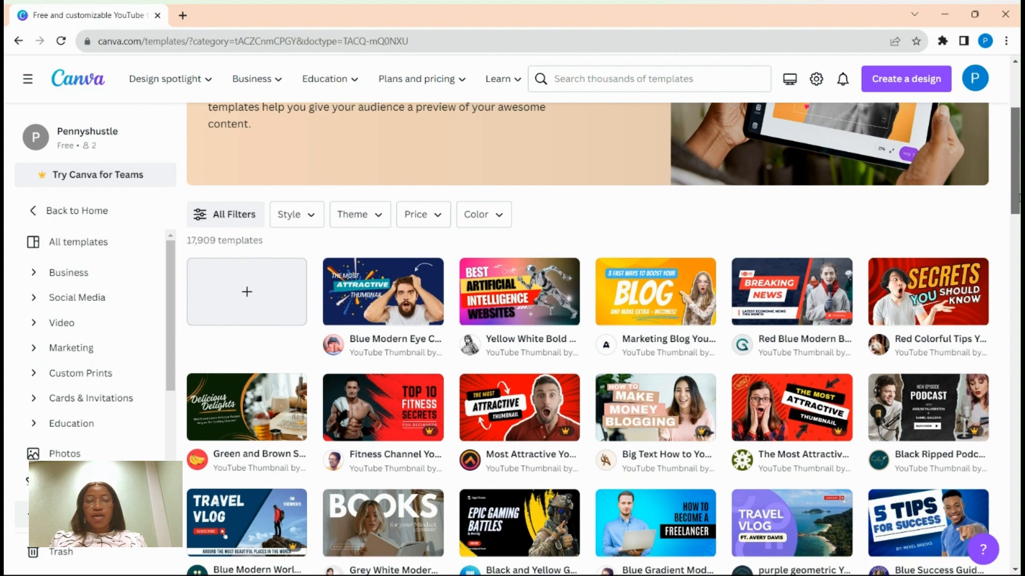
pyautogui.moveTo(1019, 197); pyautogui.dragTo(1016, 339)
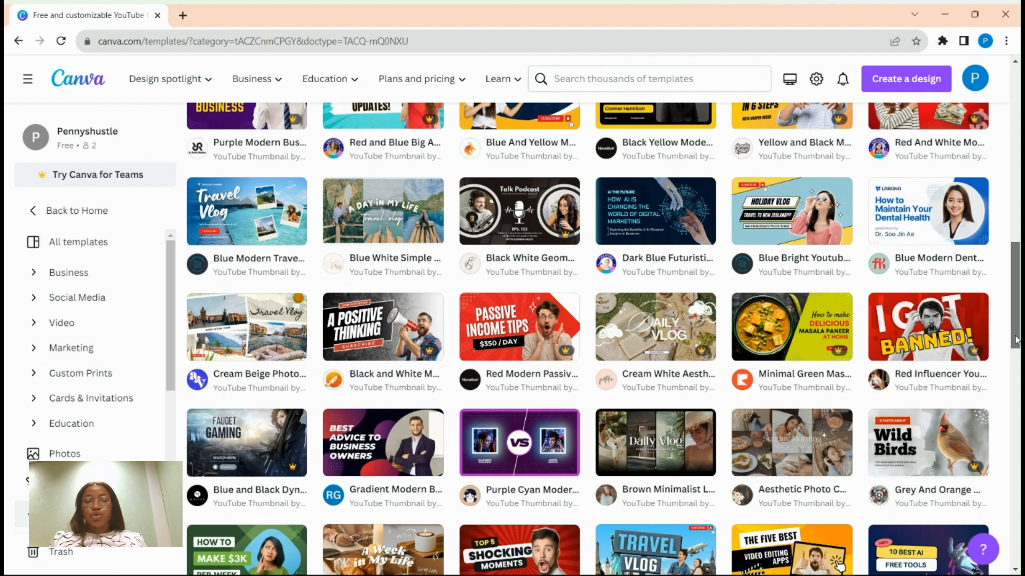
pyautogui.moveTo(1016, 340); pyautogui.dragTo(1004, 403)
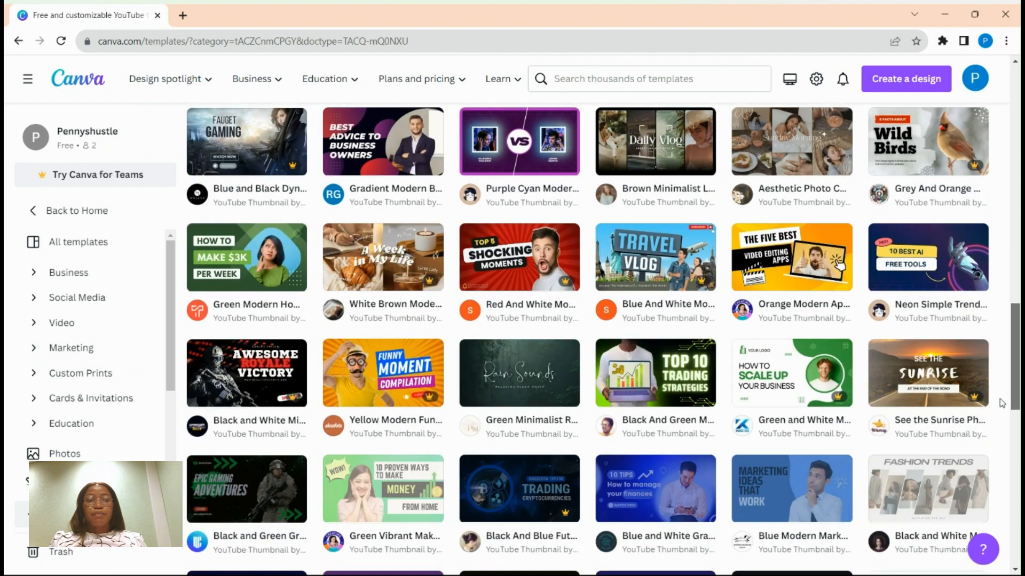
pyautogui.click(271, 264)
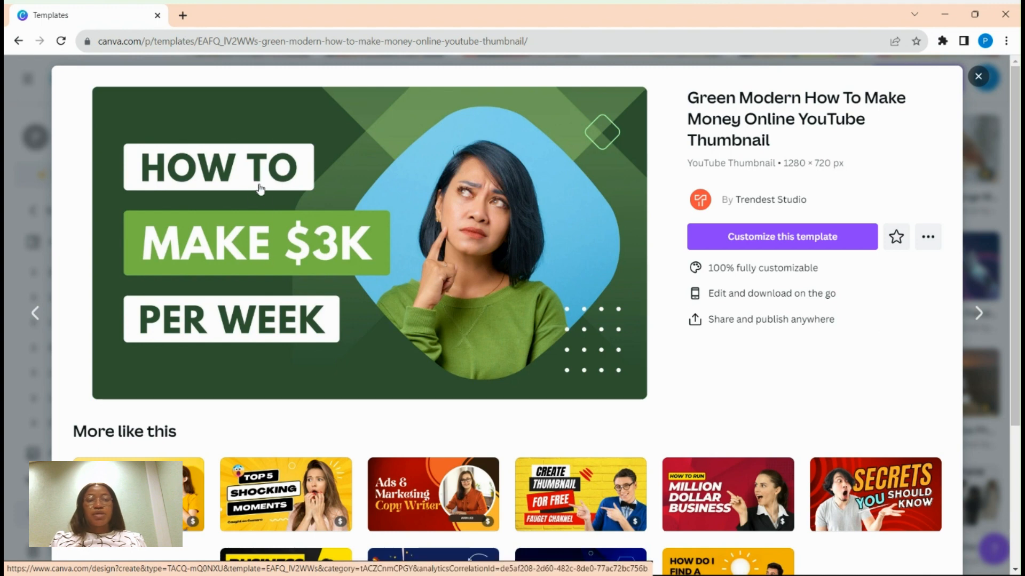
pyautogui.click(472, 241)
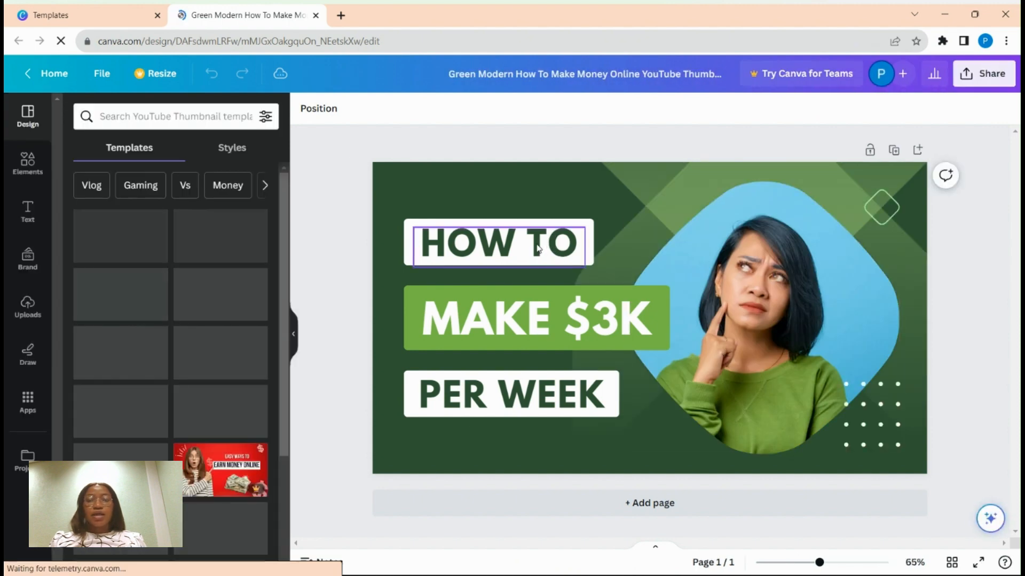
# Replace the "HOW TO" text in the thumbnail's upper white box with "CREATE"
pyautogui.click(767, 290)
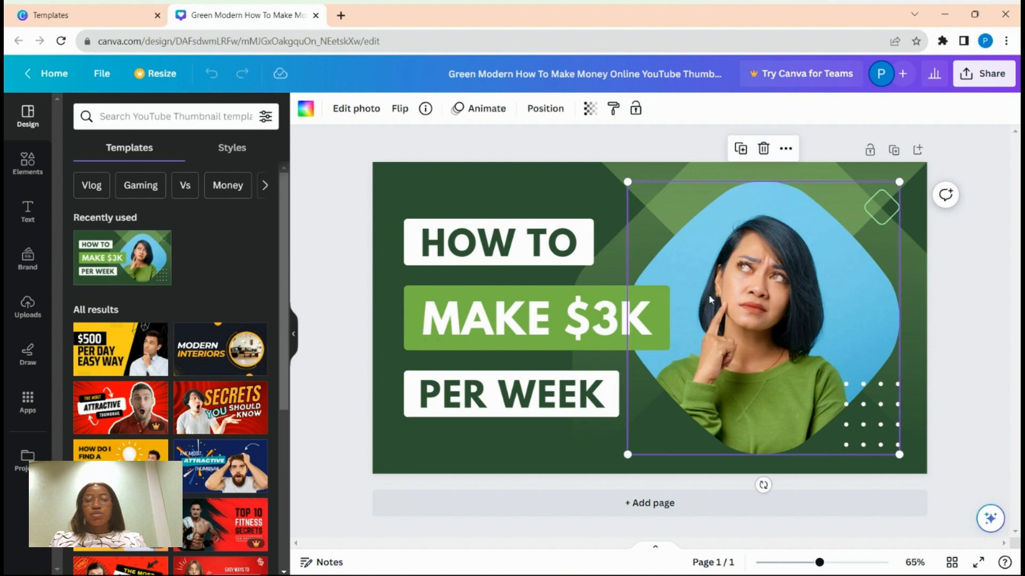
pyautogui.click(459, 252)
pyautogui.doubleClick(522, 247)
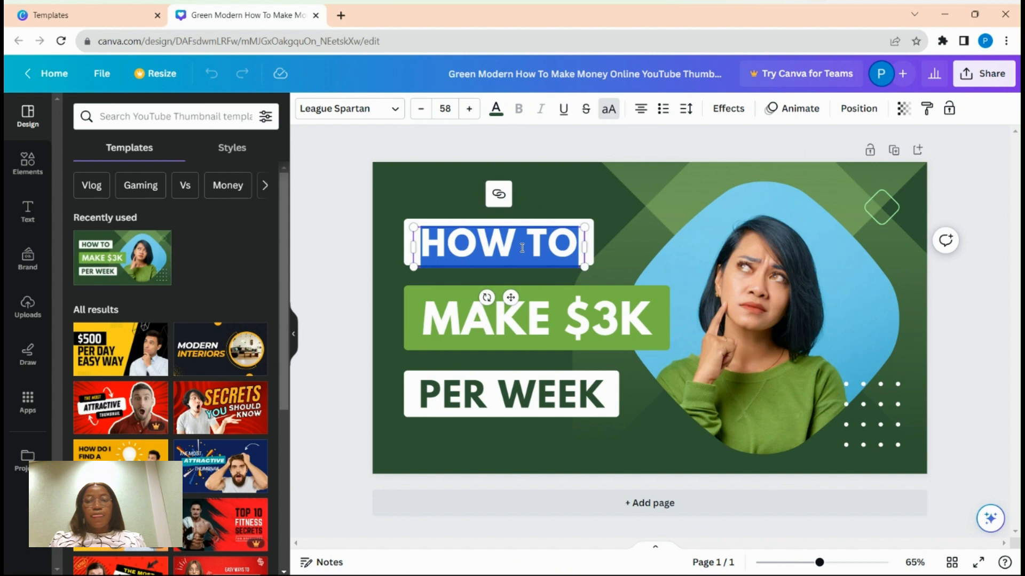
pyautogui.write('C')
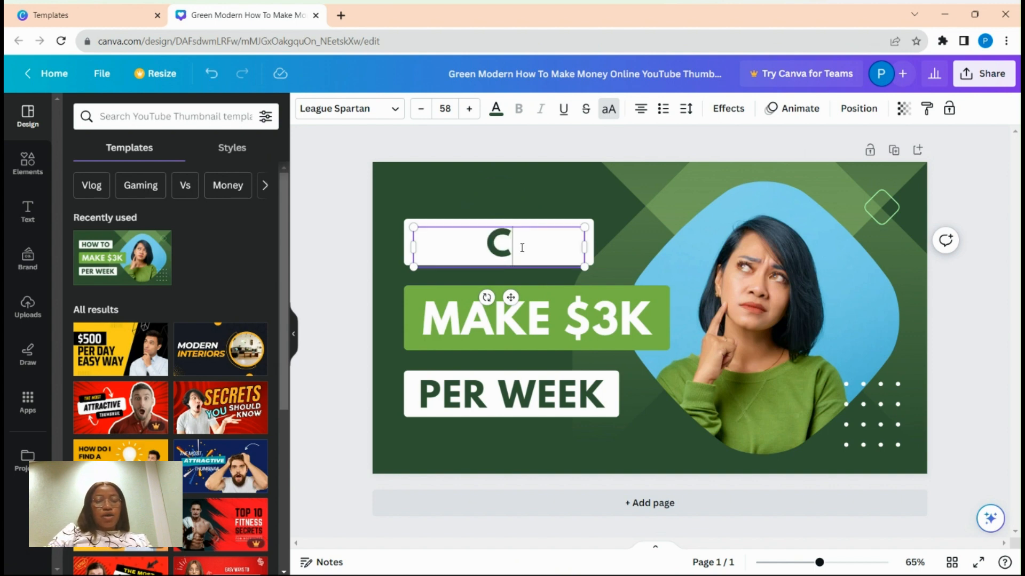
pyautogui.write('REATE')
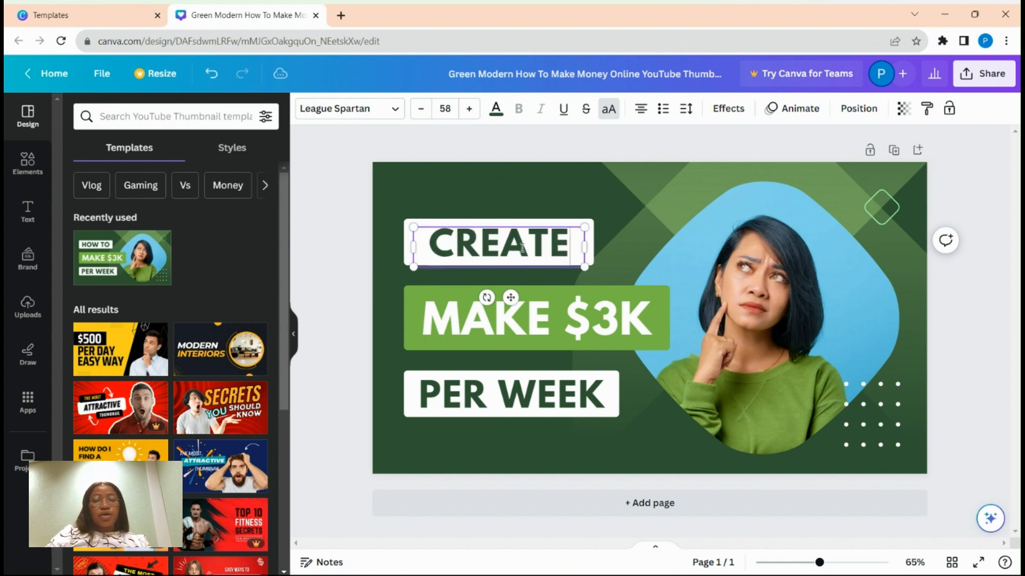
# Replace the "CREATE" text in the thumbnail's upper white box with "DESIGN"
pyautogui.doubleClick(485, 332)
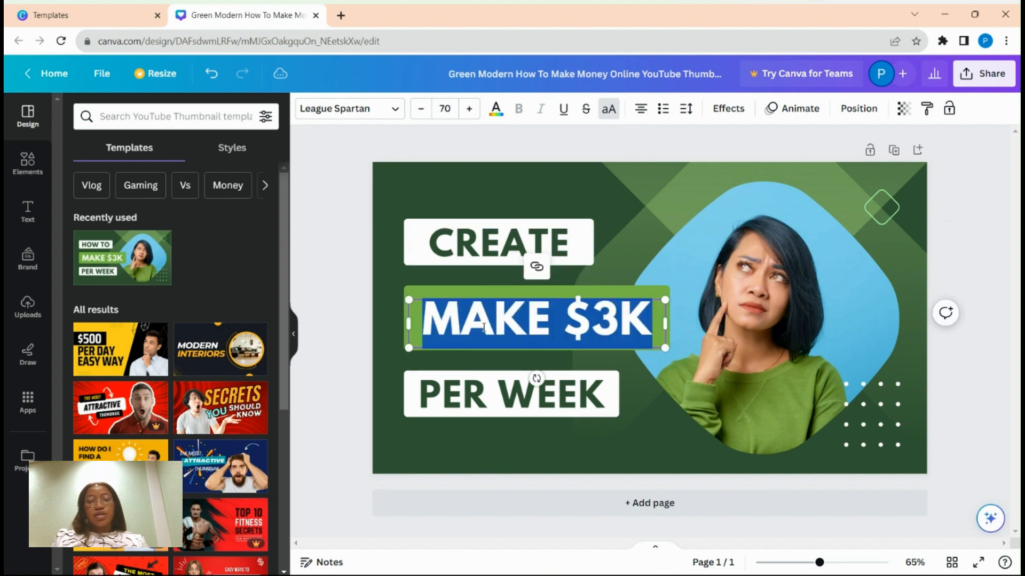
pyautogui.click(480, 235)
pyautogui.click(480, 233)
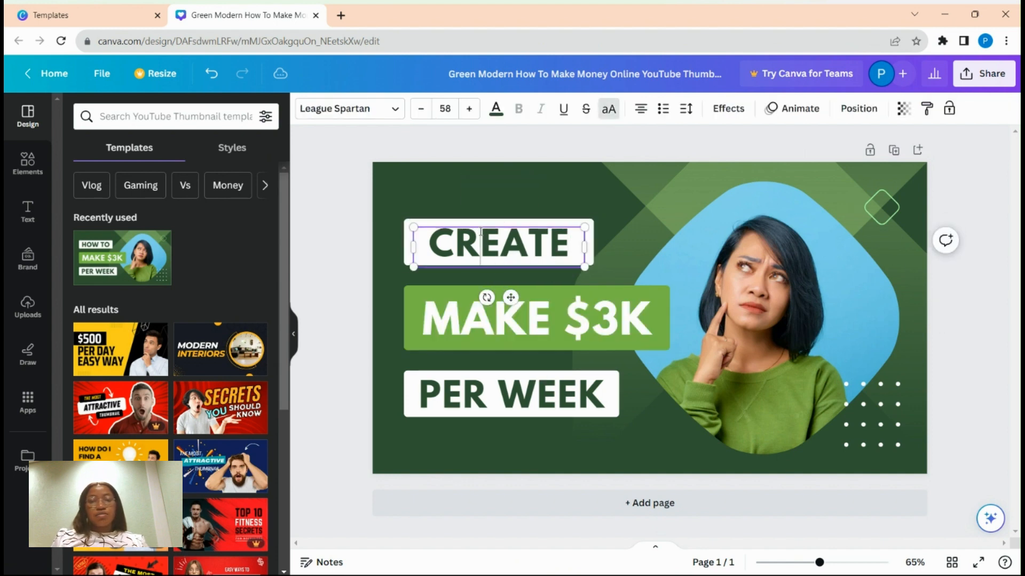
pyautogui.doubleClick(480, 233)
pyautogui.write('DE')
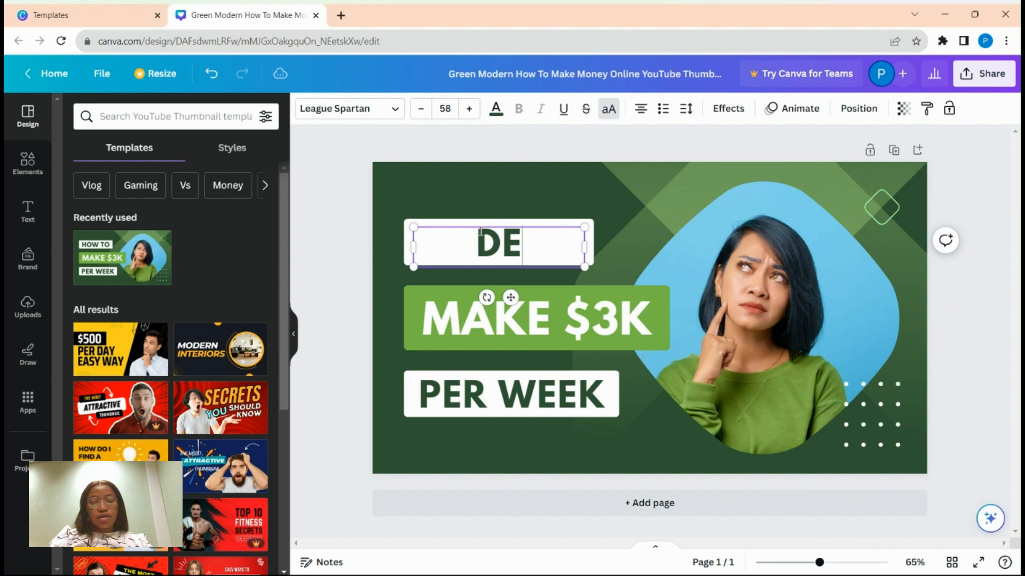
pyautogui.write('SIGN')
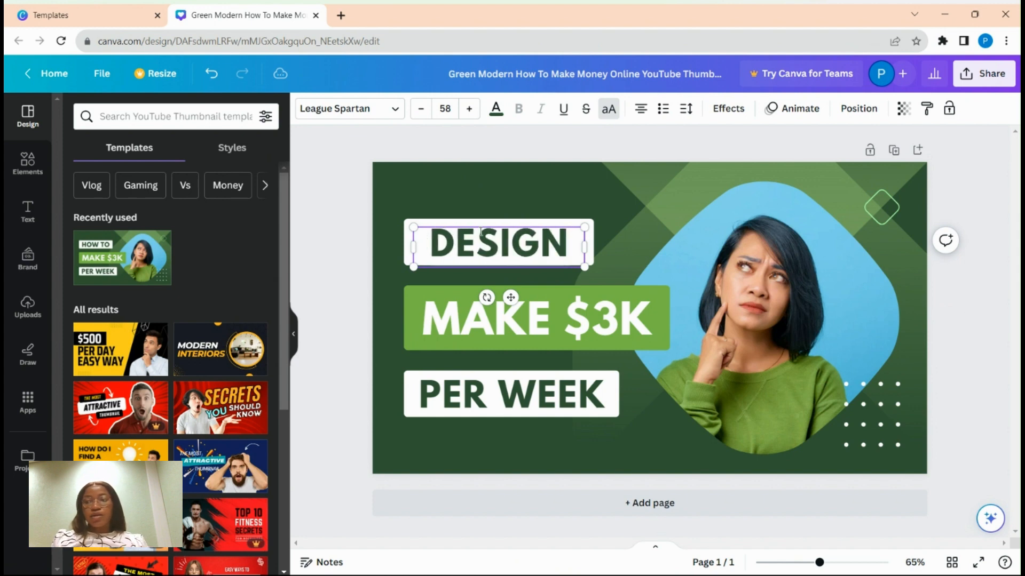
# Replace the "MAKE $3K" text in the green box with "ANYTHING"
pyautogui.click(481, 316)
pyautogui.doubleClick(480, 316)
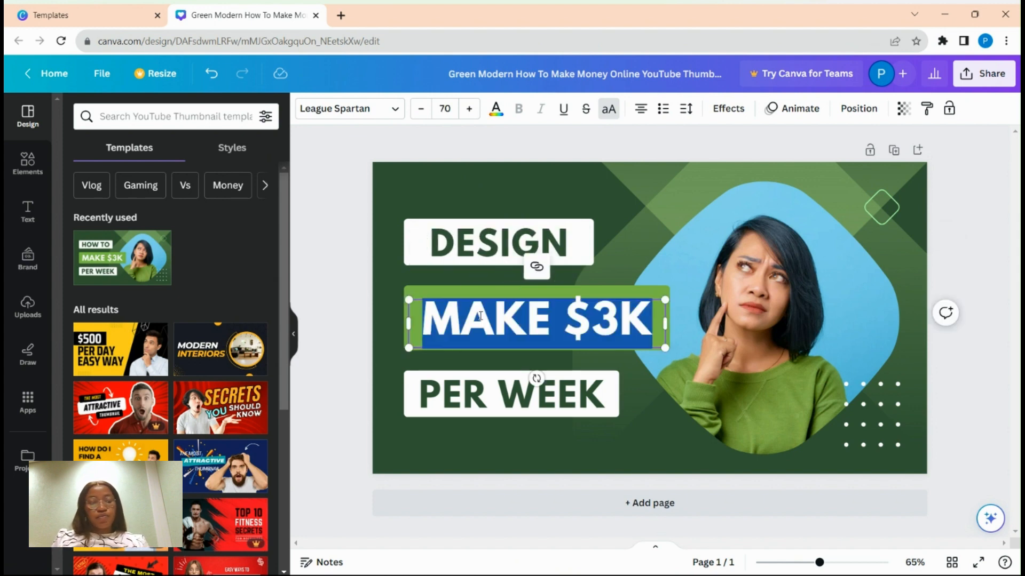
pyautogui.write('ANY')
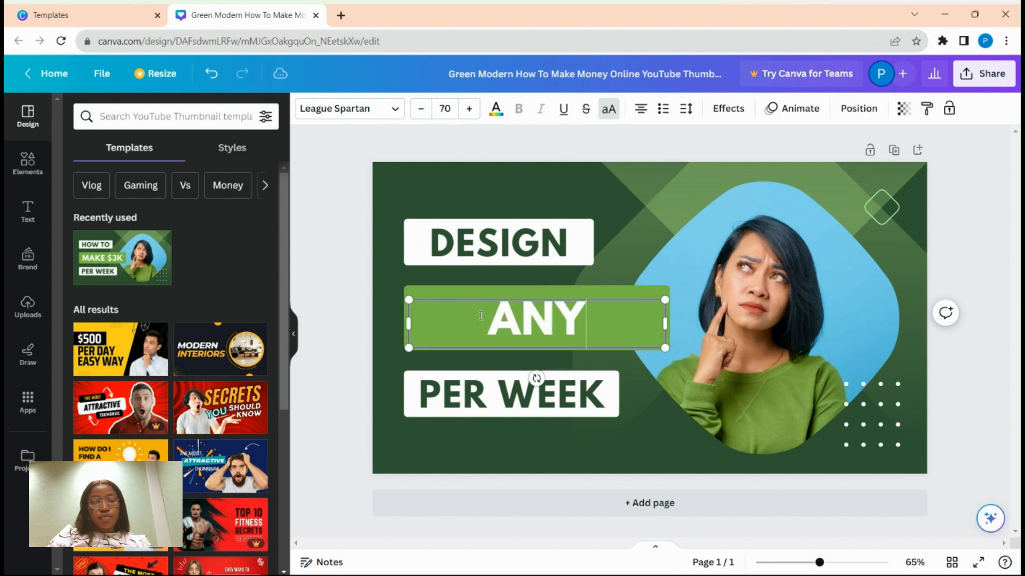
pyautogui.write('THING')
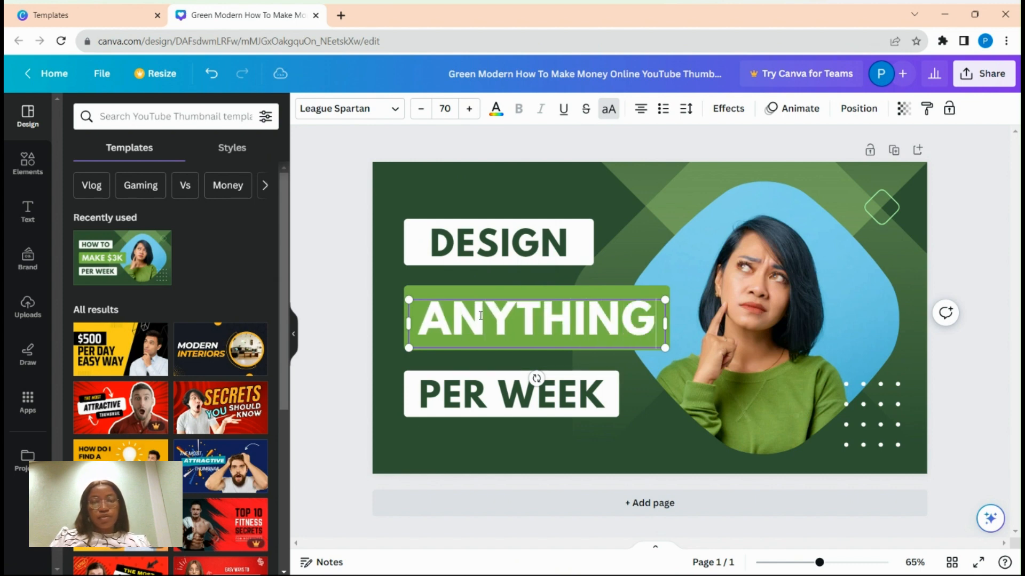
# Replace the "PER WEEK" text in the lower white box with "WITH CANVA"
pyautogui.click(500, 400)
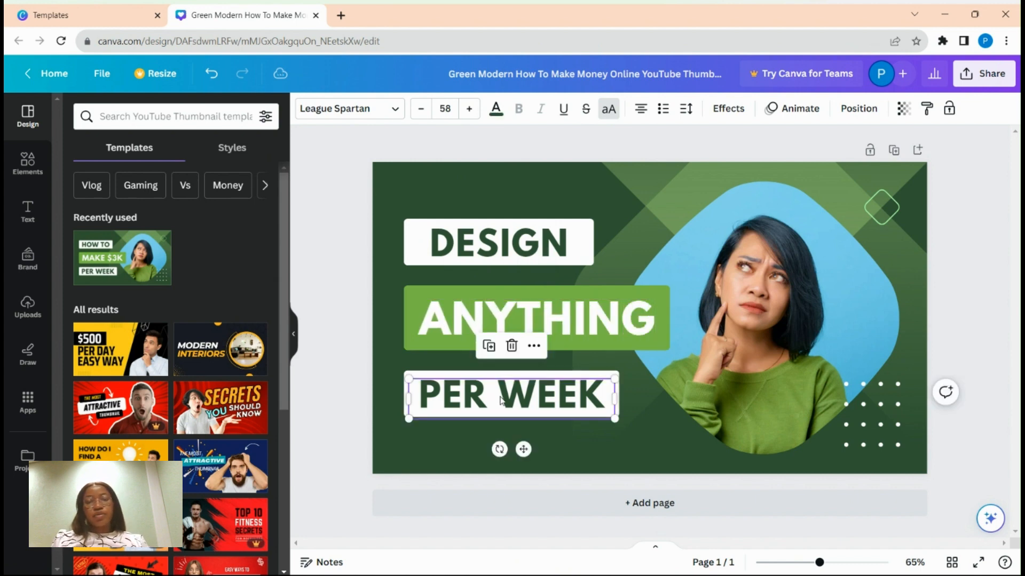
pyautogui.click(500, 401)
pyautogui.write('WI')
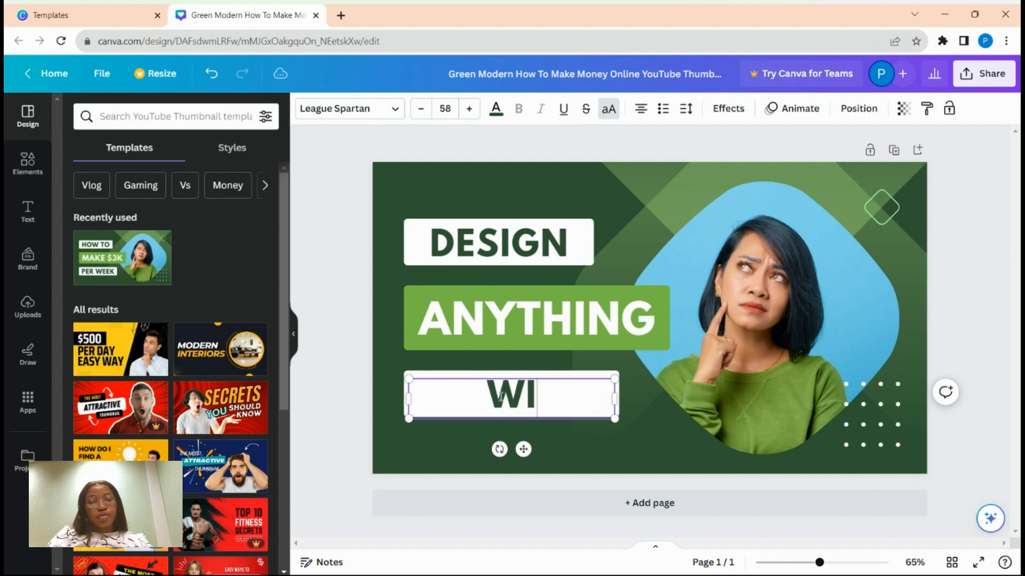
pyautogui.write('TH CANVA')
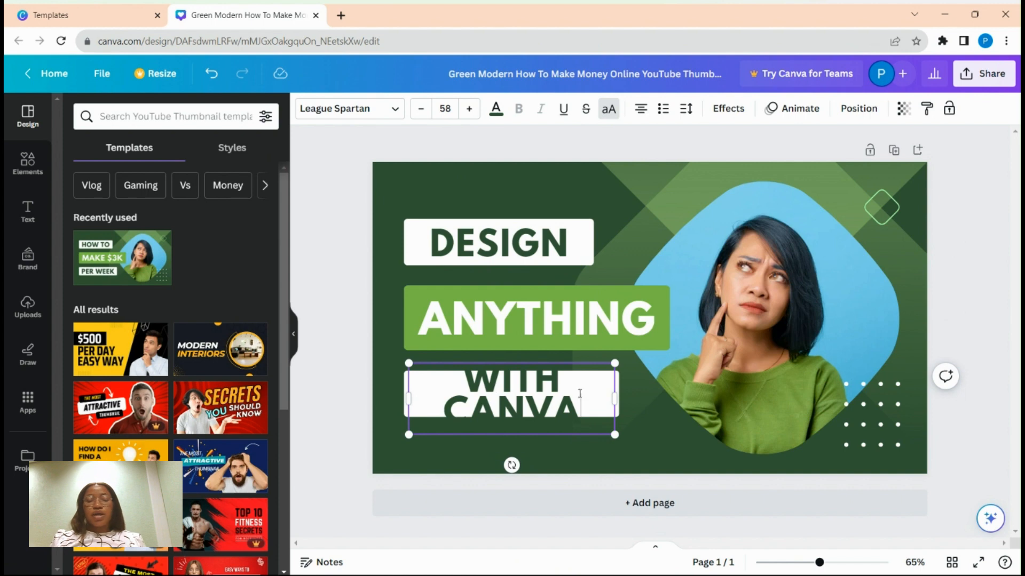
# Move the "WITH CANVA" text out of the way and widen the lower white box to nearly the green box's width
pyautogui.click(630, 380)
pyautogui.click(613, 392)
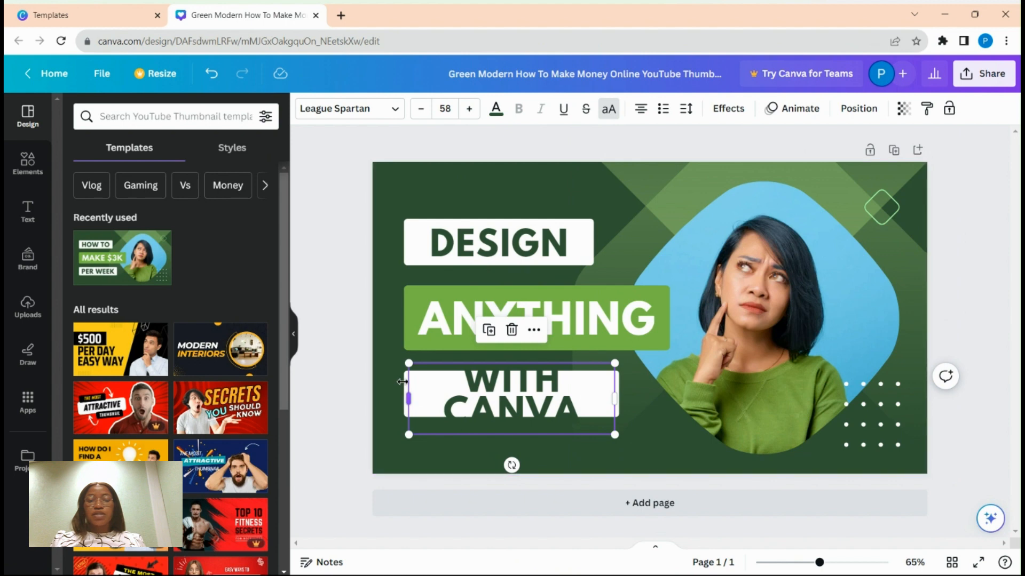
pyautogui.moveTo(408, 398); pyautogui.dragTo(396, 395)
pyautogui.moveTo(573, 388); pyautogui.dragTo(657, 431)
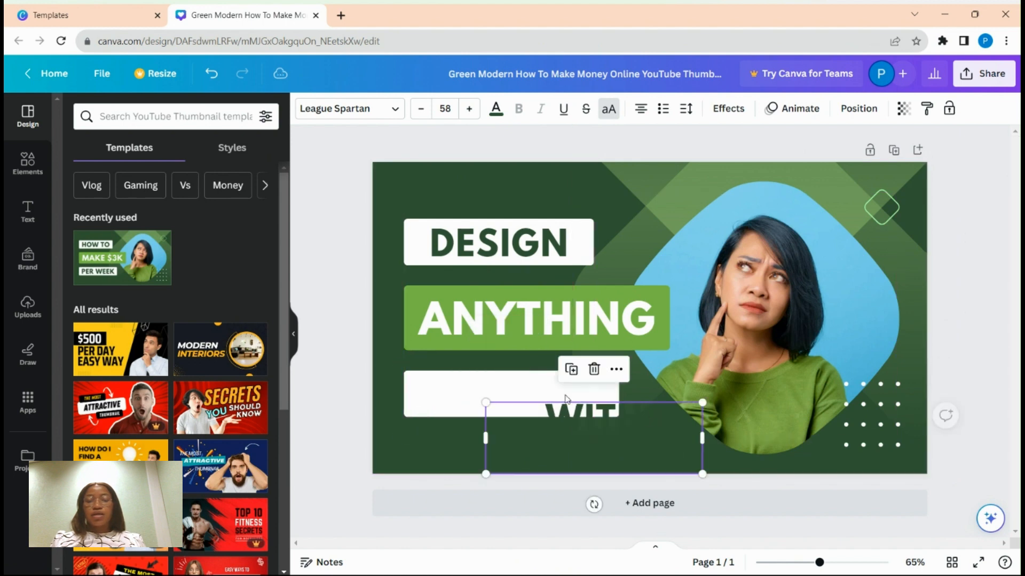
pyautogui.click(566, 399)
pyautogui.moveTo(619, 393); pyautogui.dragTo(659, 389)
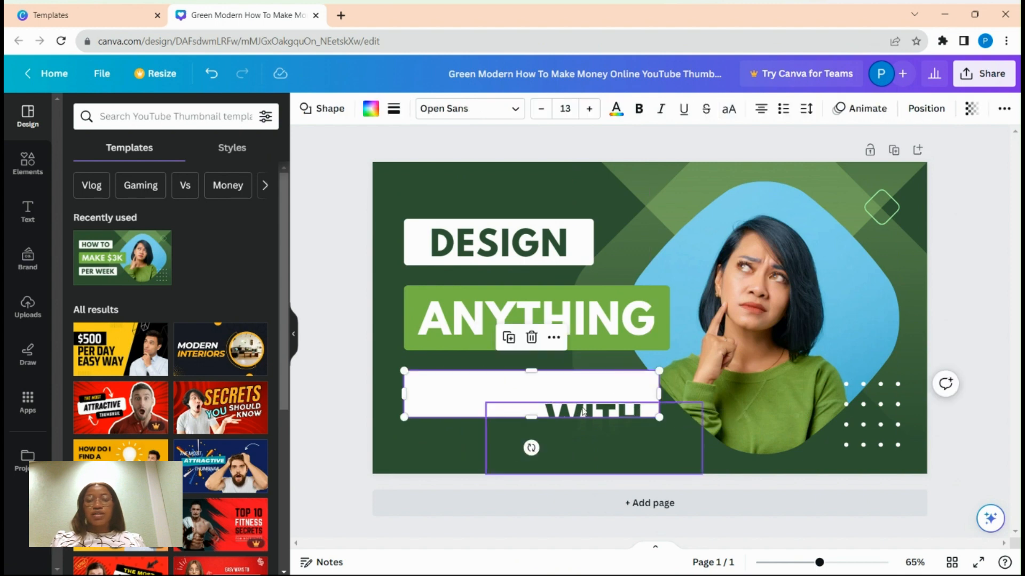
# Move the "WITH CANVA" text back onto the lower white box, widen it to fit on one line and center it there
pyautogui.moveTo(582, 412); pyautogui.dragTo(510, 378)
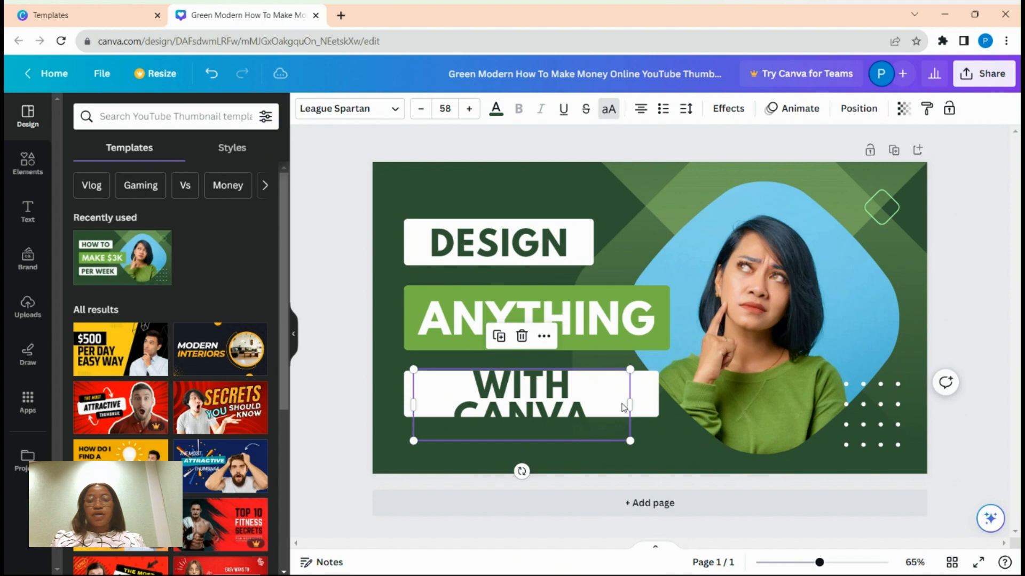
pyautogui.moveTo(630, 405); pyautogui.dragTo(669, 405)
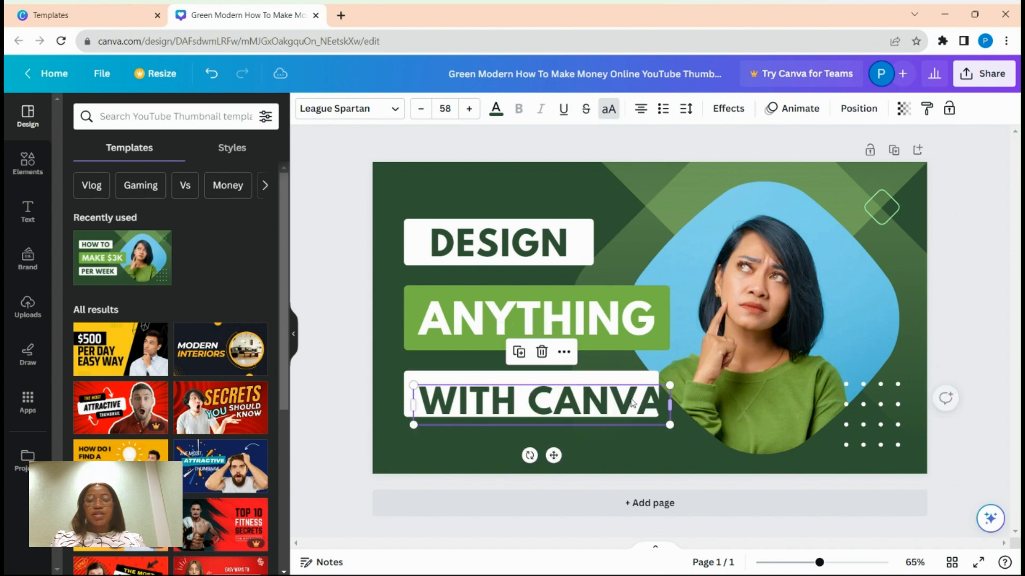
pyautogui.moveTo(579, 400); pyautogui.dragTo(566, 396)
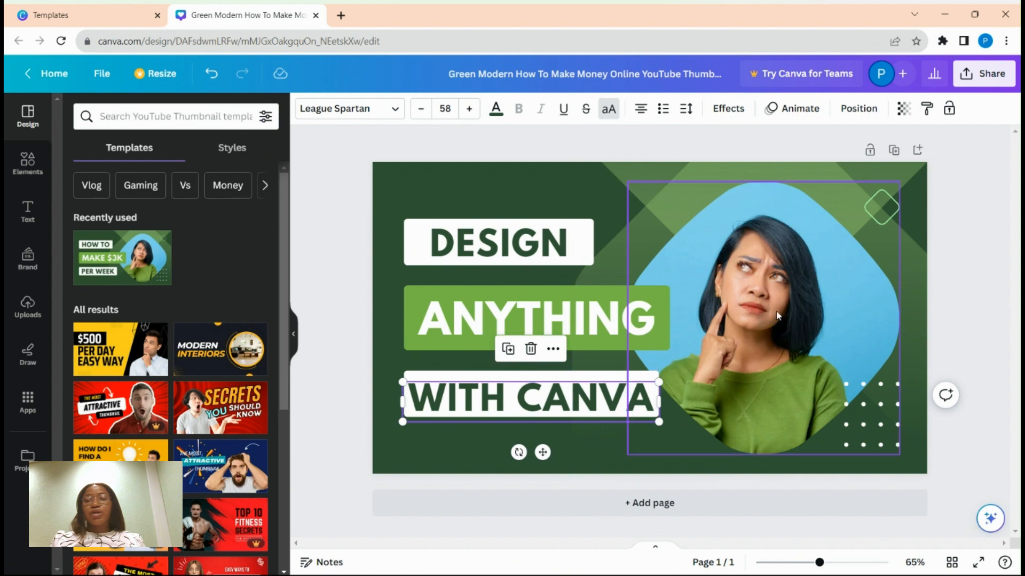
# Try several default gradients on the thumbnail's background and apply the purple-to-green one
pyautogui.click(444, 183)
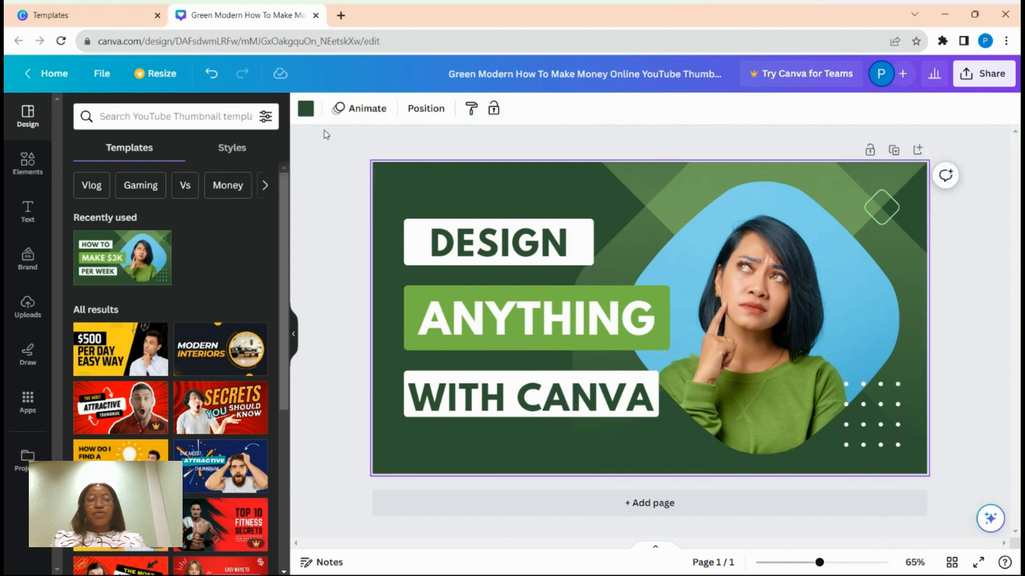
pyautogui.click(311, 114)
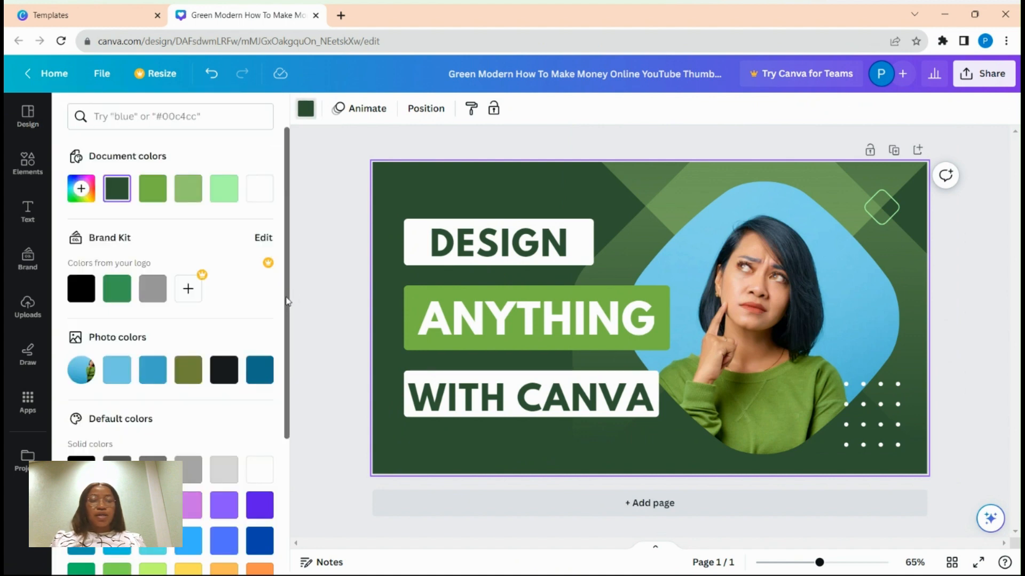
pyautogui.moveTo(290, 299); pyautogui.dragTo(277, 500)
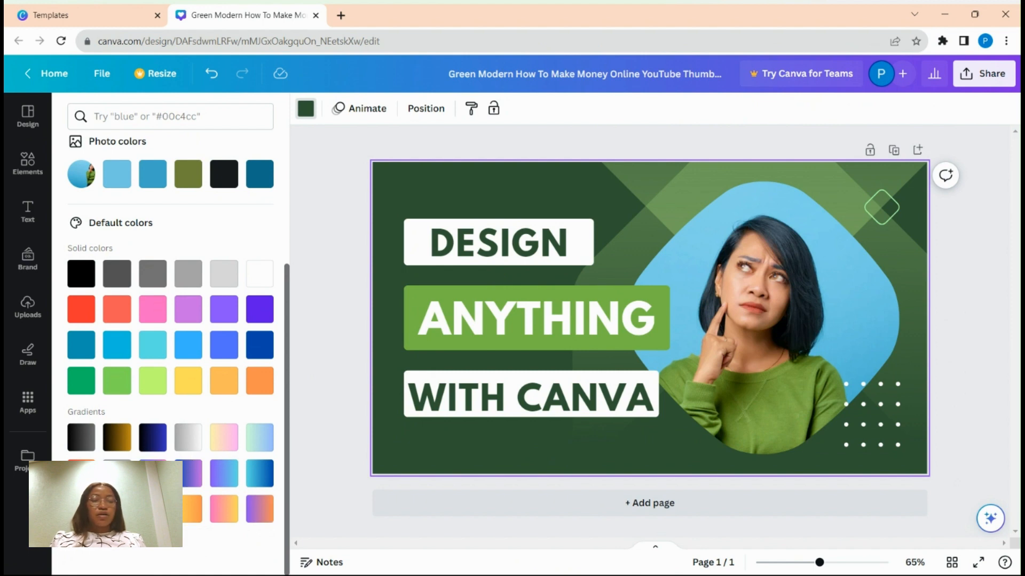
pyautogui.click(122, 439)
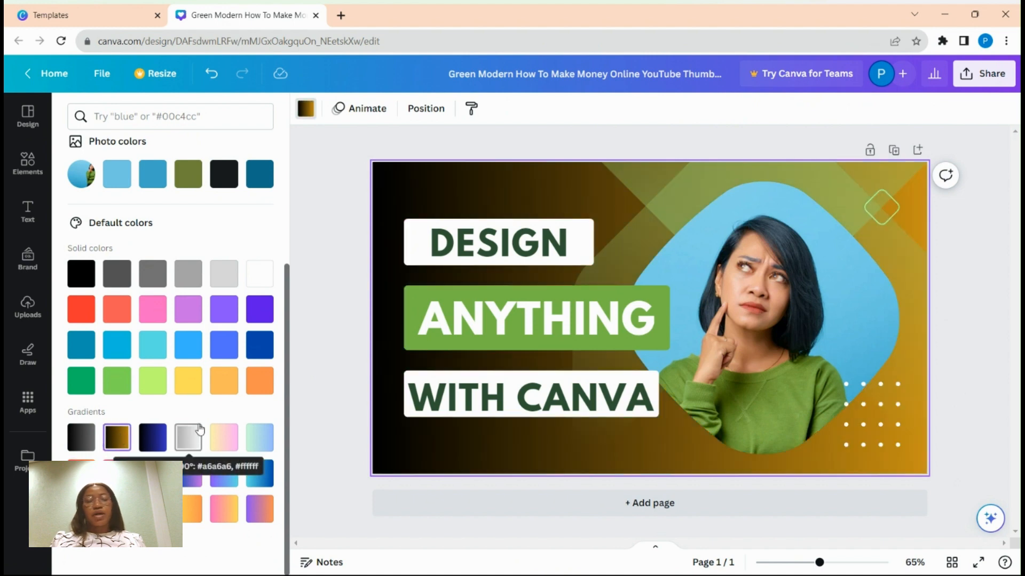
pyautogui.click(224, 440)
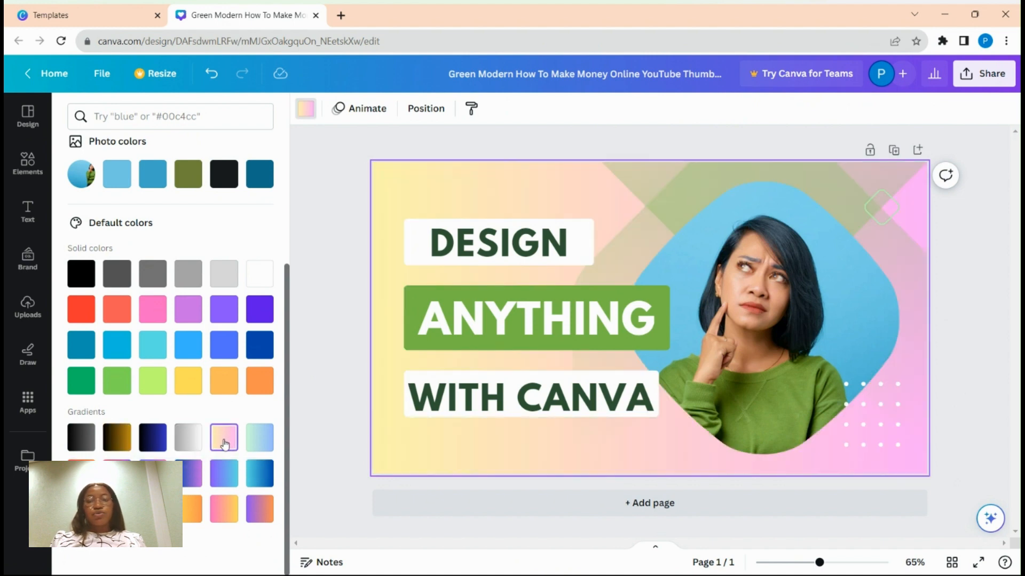
pyautogui.click(259, 441)
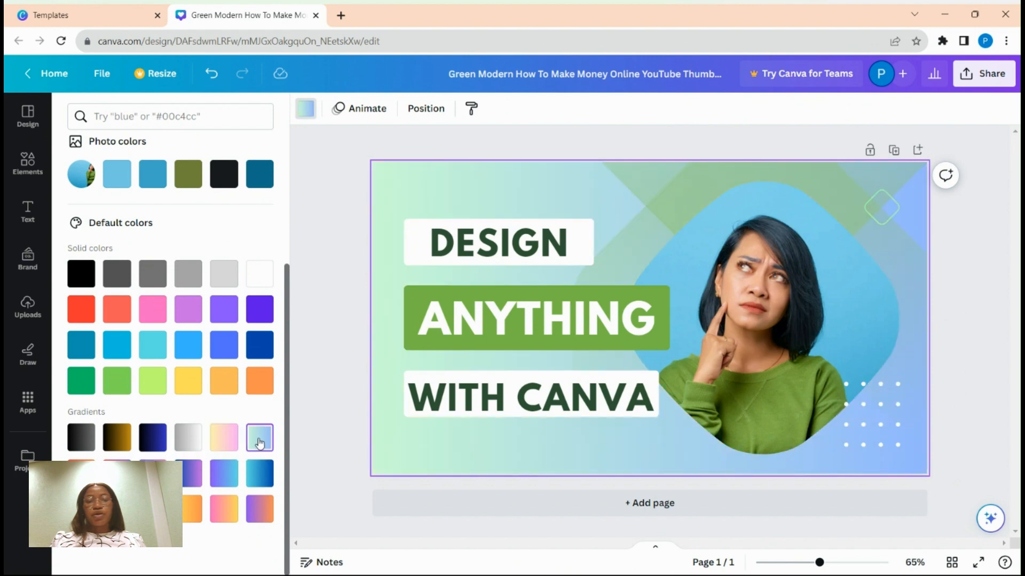
pyautogui.click(224, 473)
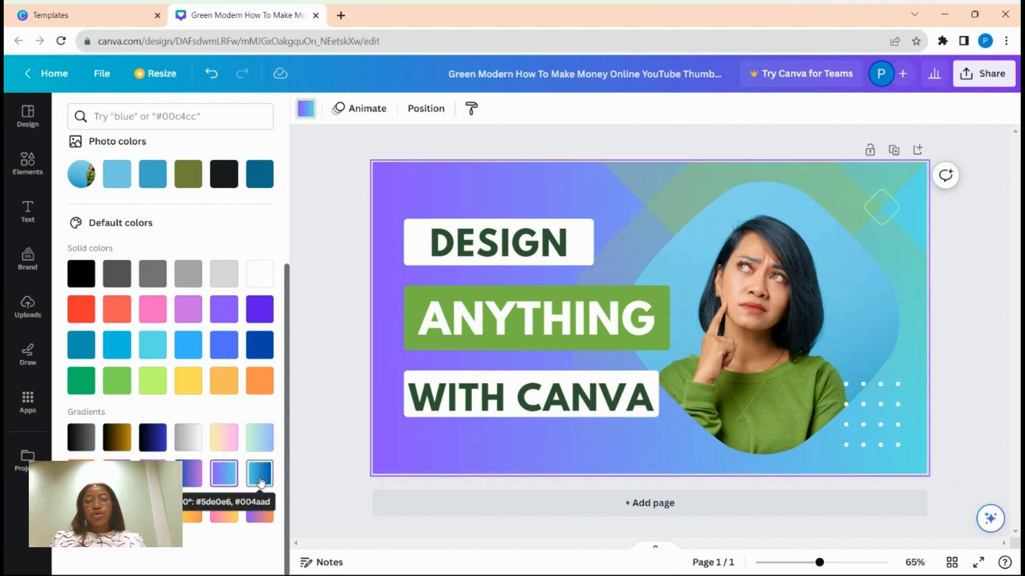
pyautogui.click(261, 482)
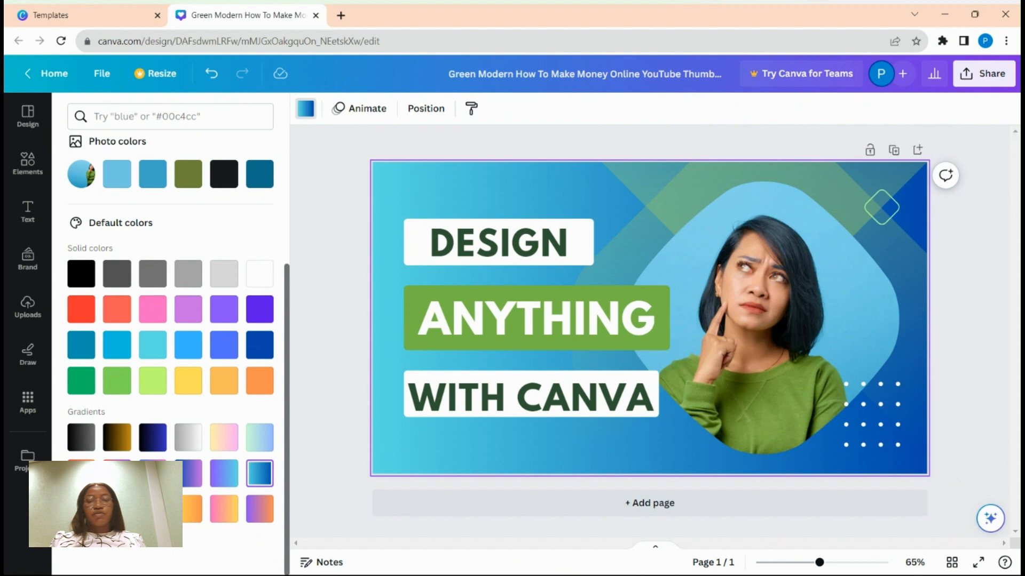
pyautogui.click(81, 510)
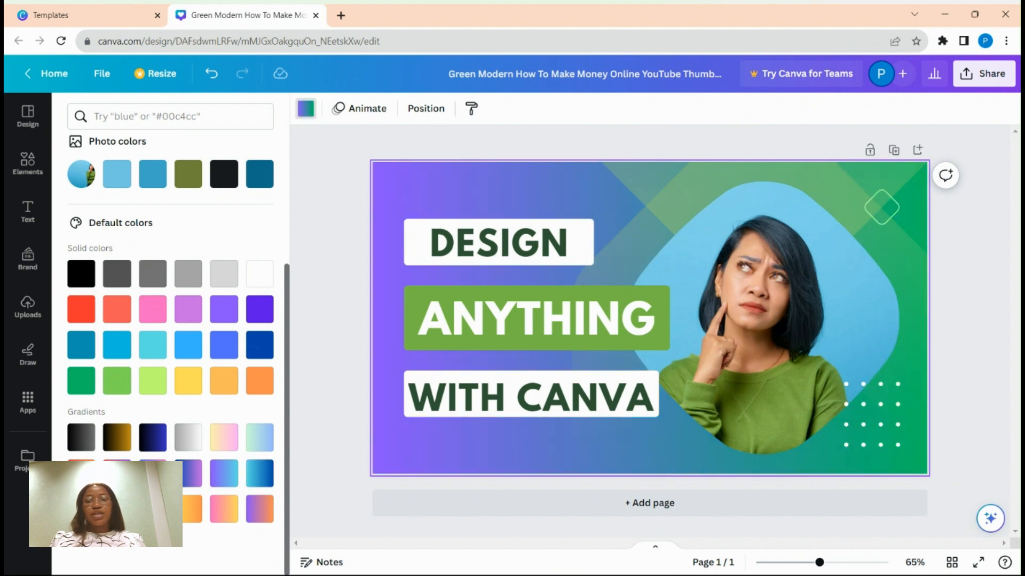
# Compare blue-to-green, purple-to-orange, pink-to-yellow, blue-to-yellow and black-to-gold gradients on the background, returning to purple-to-green
pyautogui.click(117, 509)
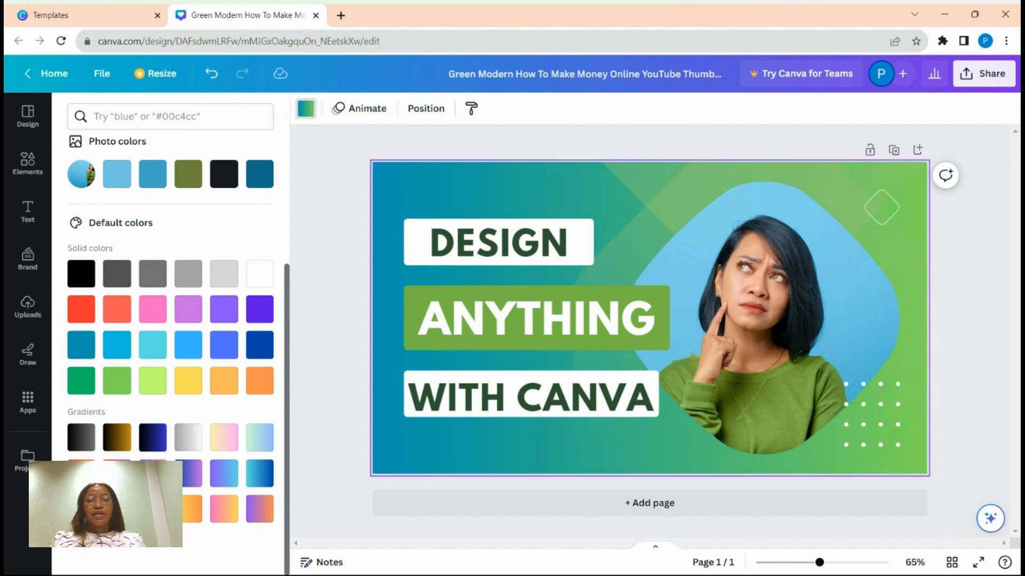
pyautogui.click(249, 513)
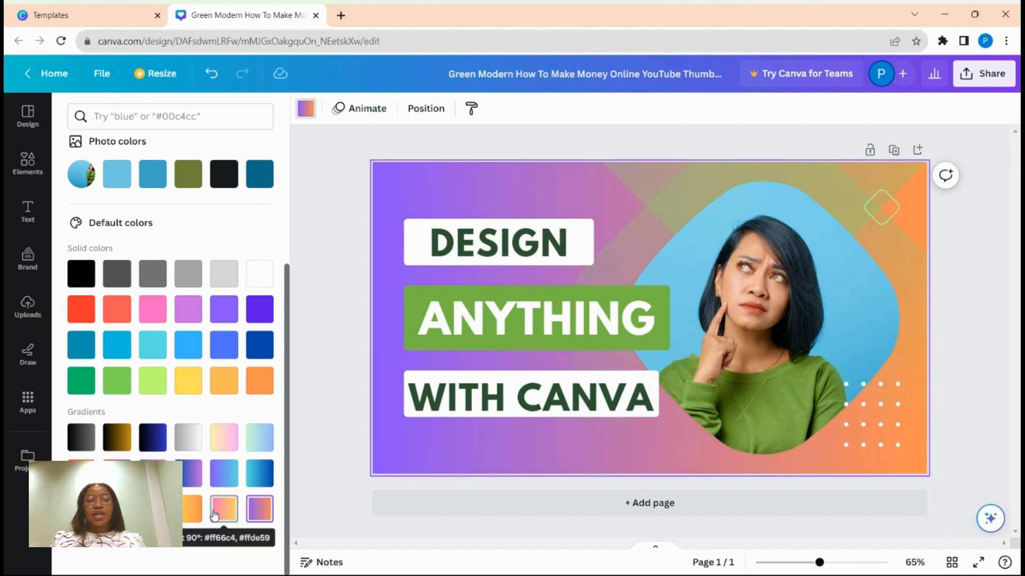
pyautogui.click(220, 509)
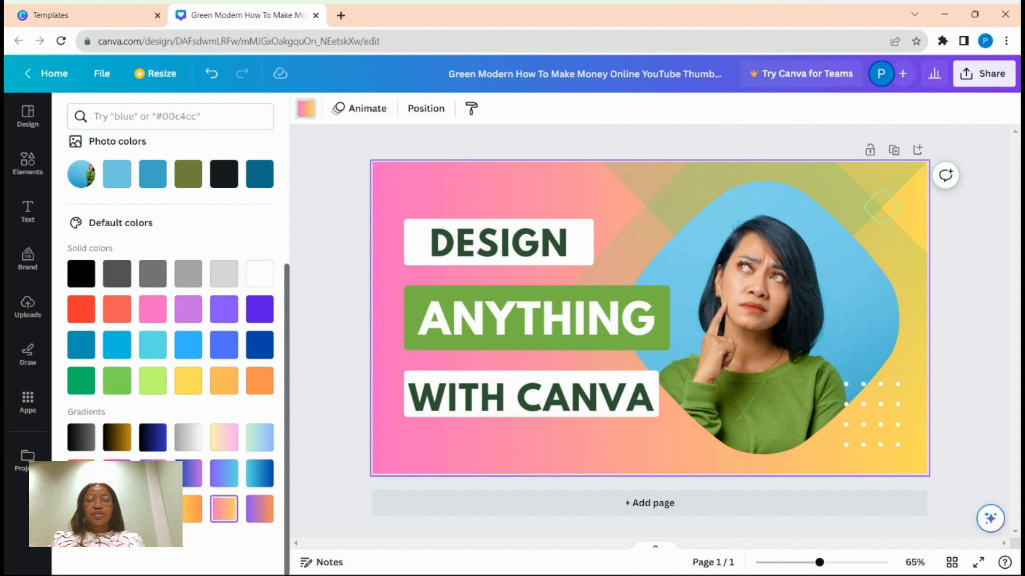
pyautogui.click(153, 509)
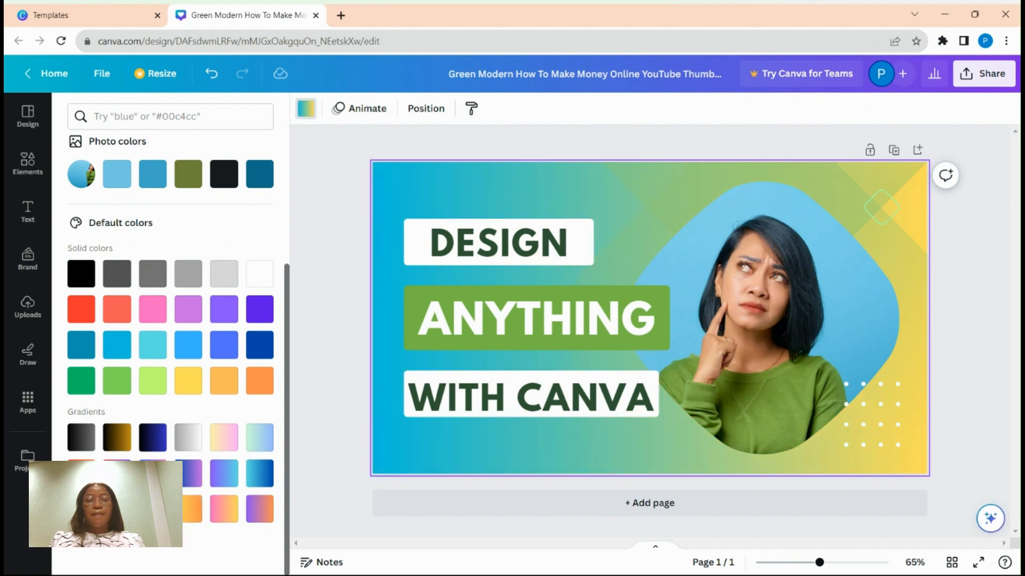
pyautogui.click(117, 509)
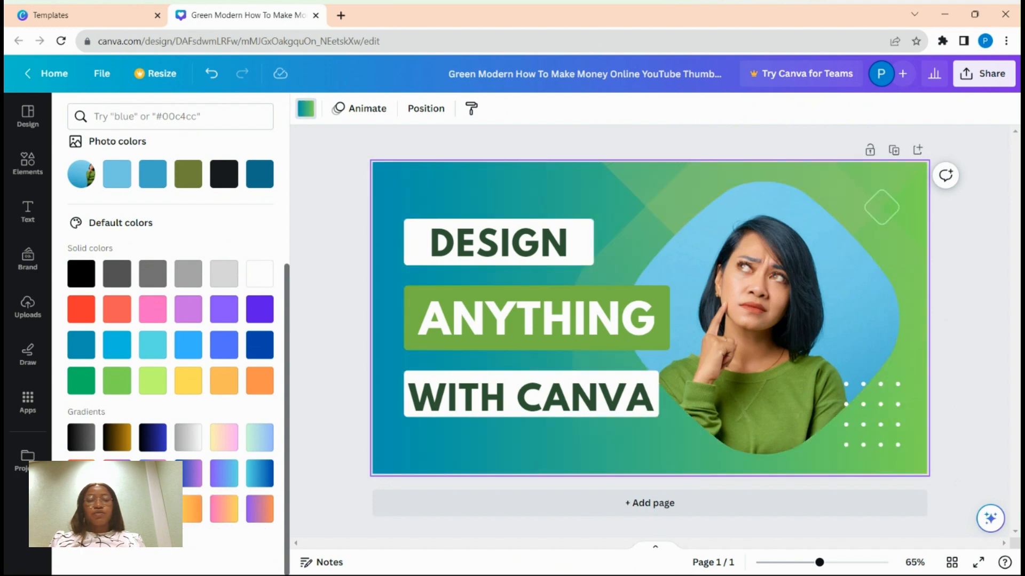
pyautogui.click(81, 509)
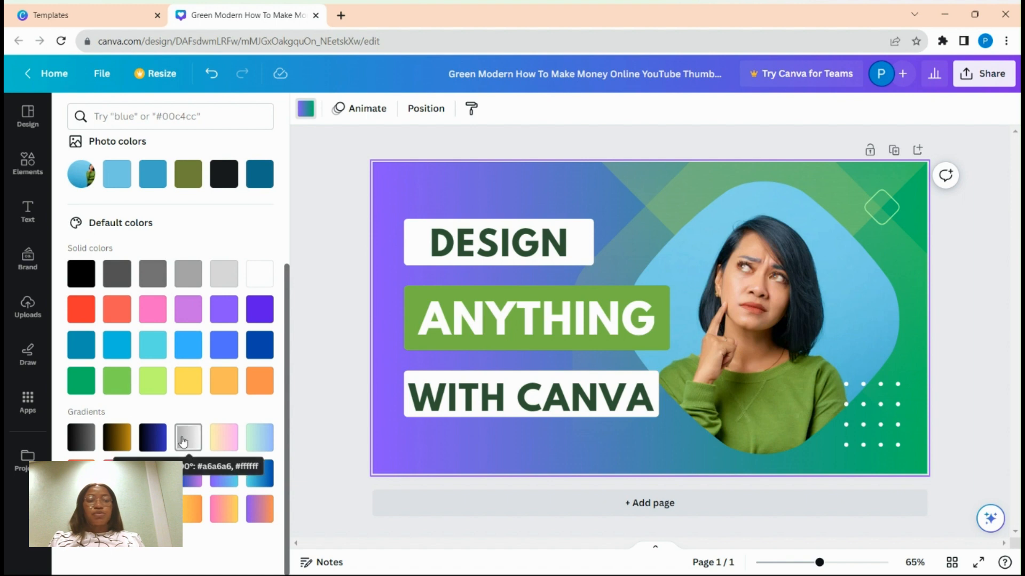
pyautogui.click(127, 450)
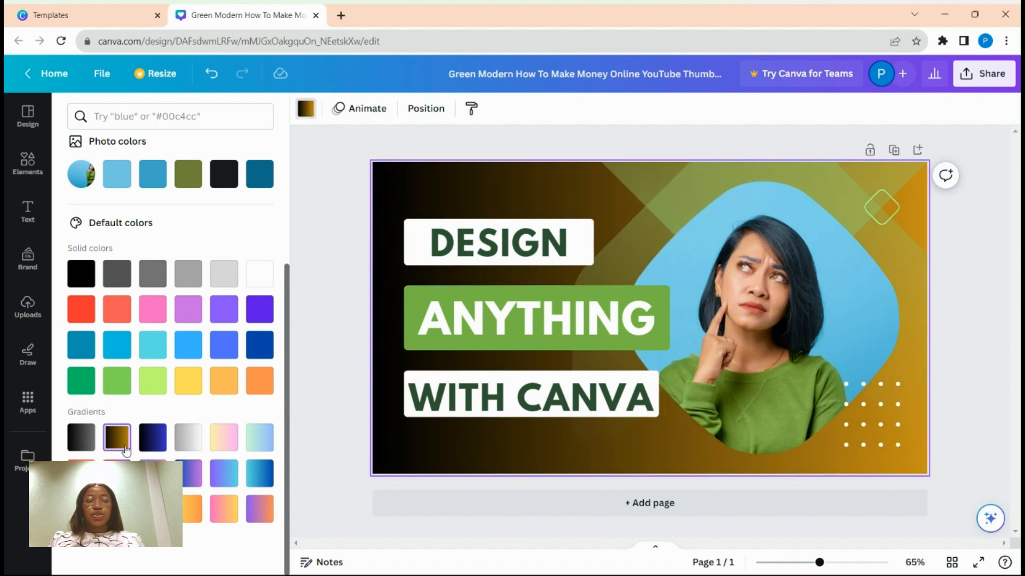
pyautogui.click(82, 509)
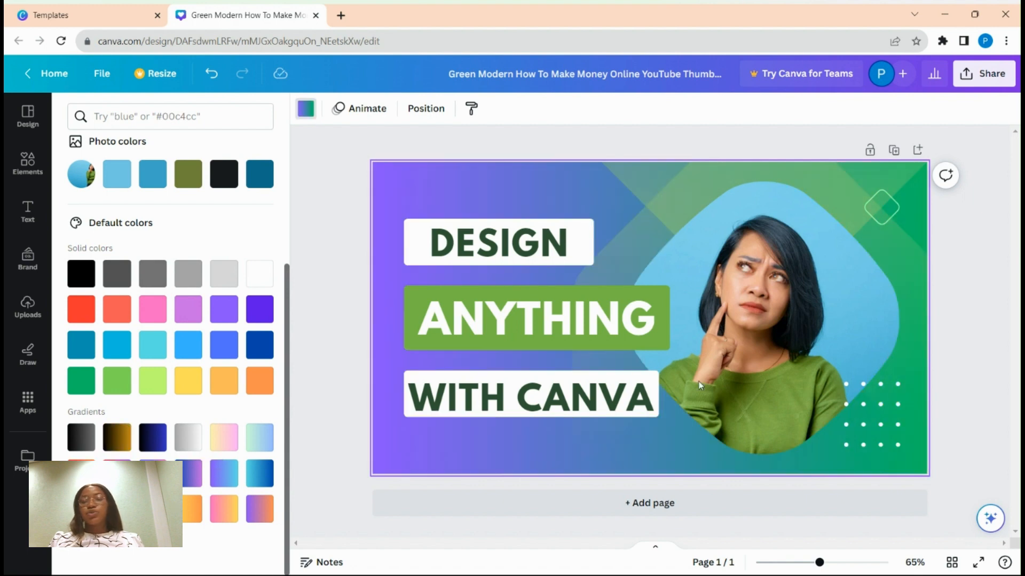
# Try deleting only the image from the woman's photo frame, and undo the deletion
pyautogui.click(793, 332)
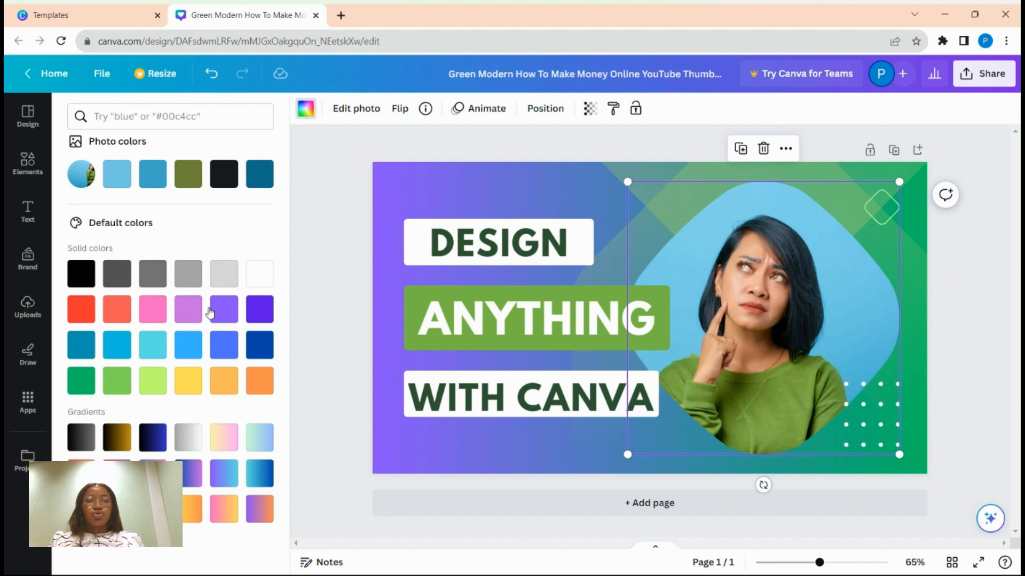
pyautogui.scroll(3, 203, 283)
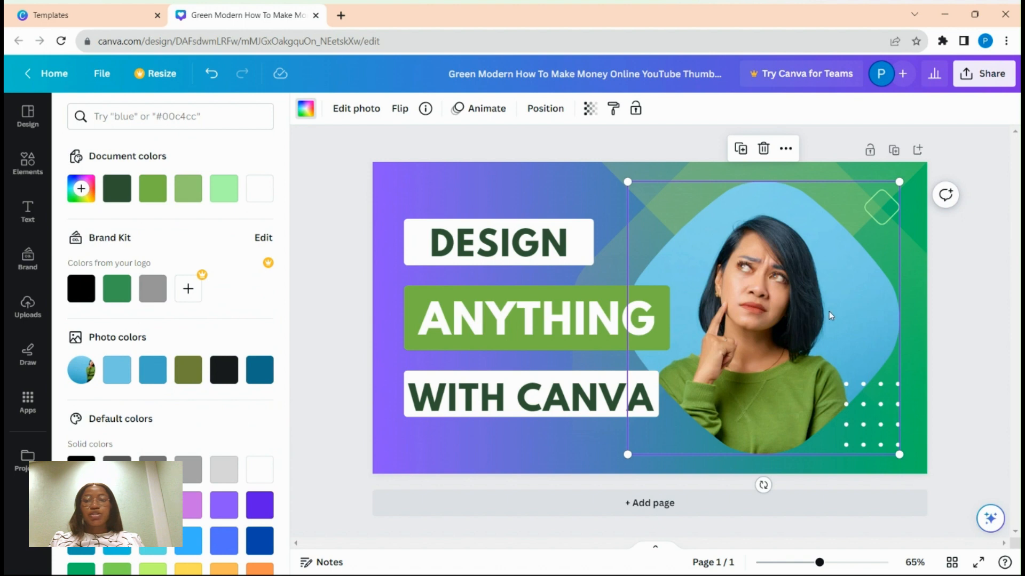
pyautogui.click(764, 150)
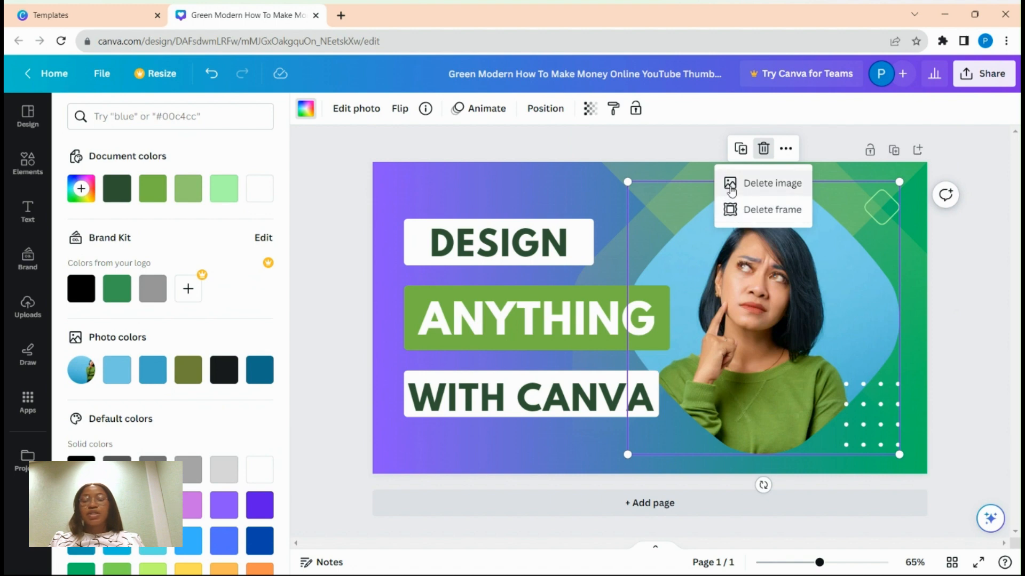
pyautogui.click(750, 184)
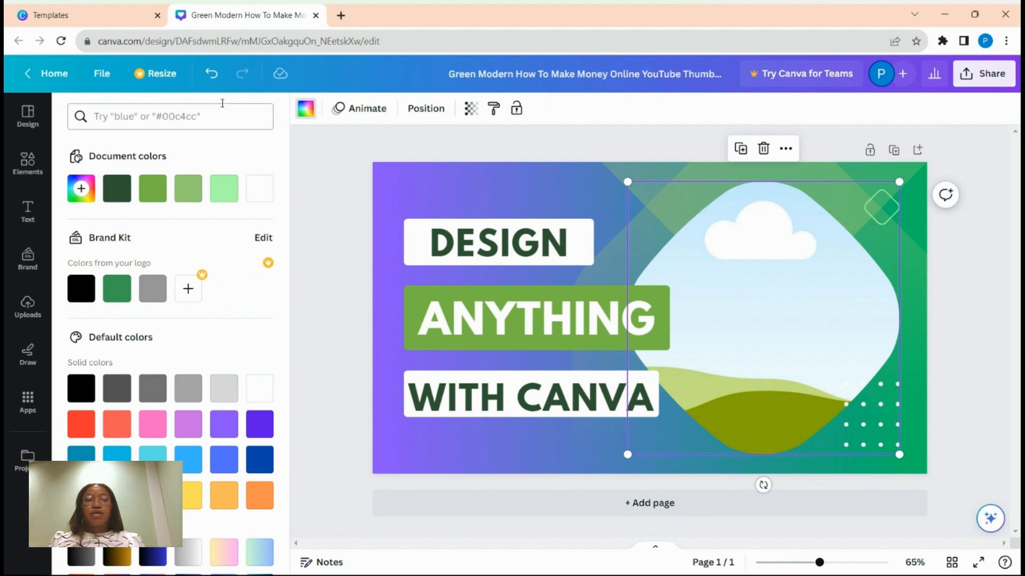
pyautogui.click(211, 78)
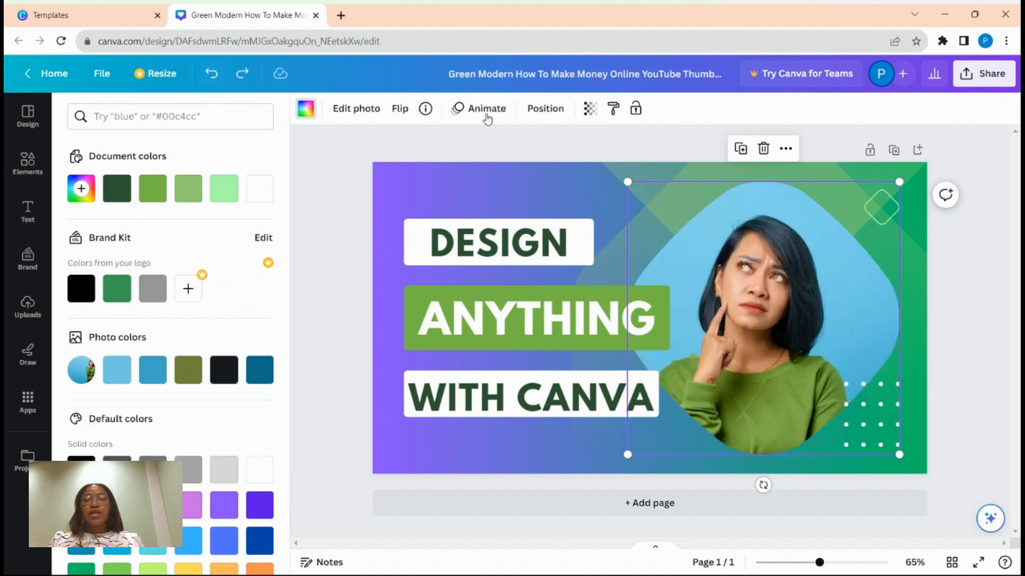
# Try deleting the whole photo frame together with its image, and undo the deletion
pyautogui.click(763, 149)
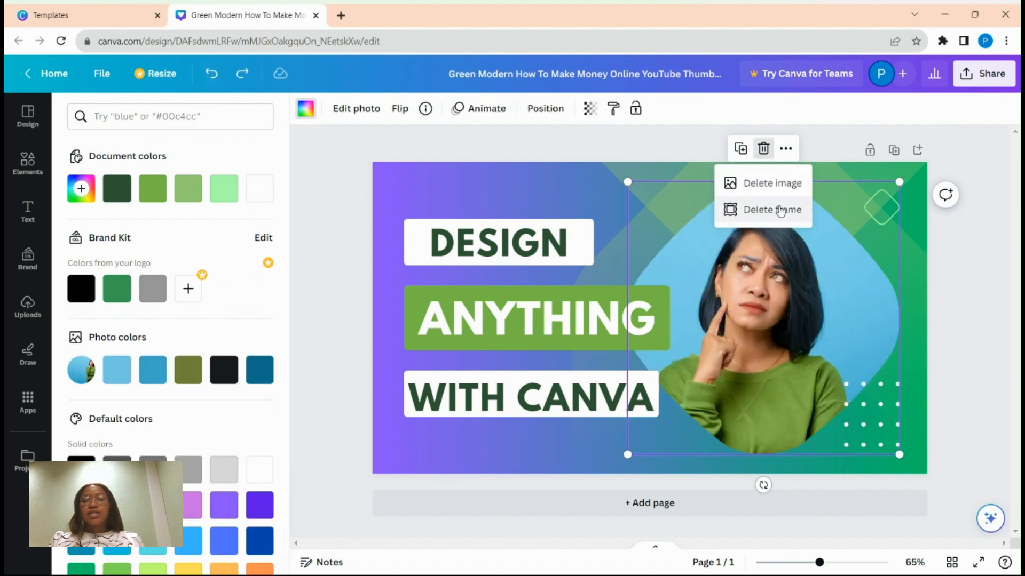
pyautogui.click(748, 211)
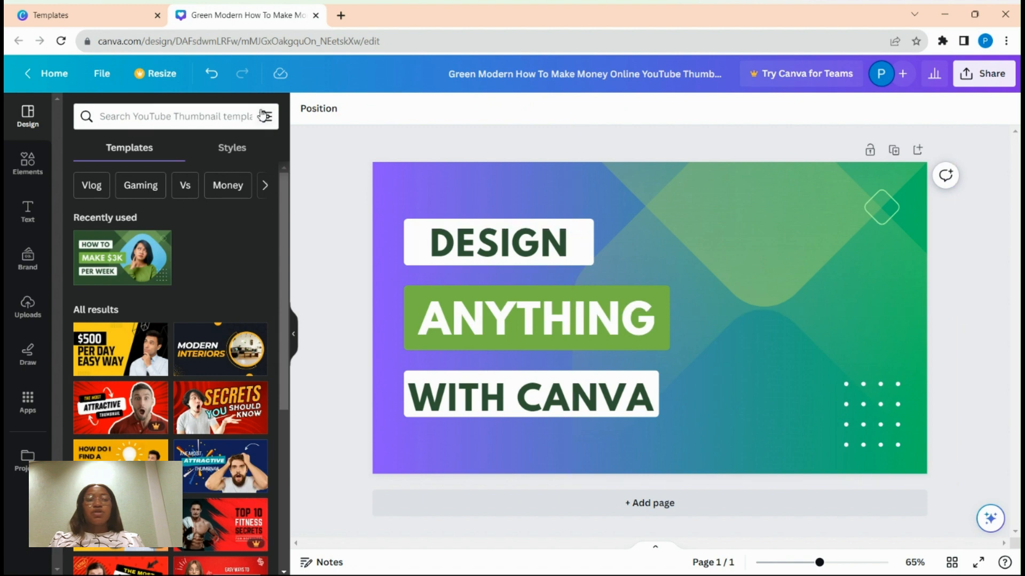
pyautogui.click(211, 75)
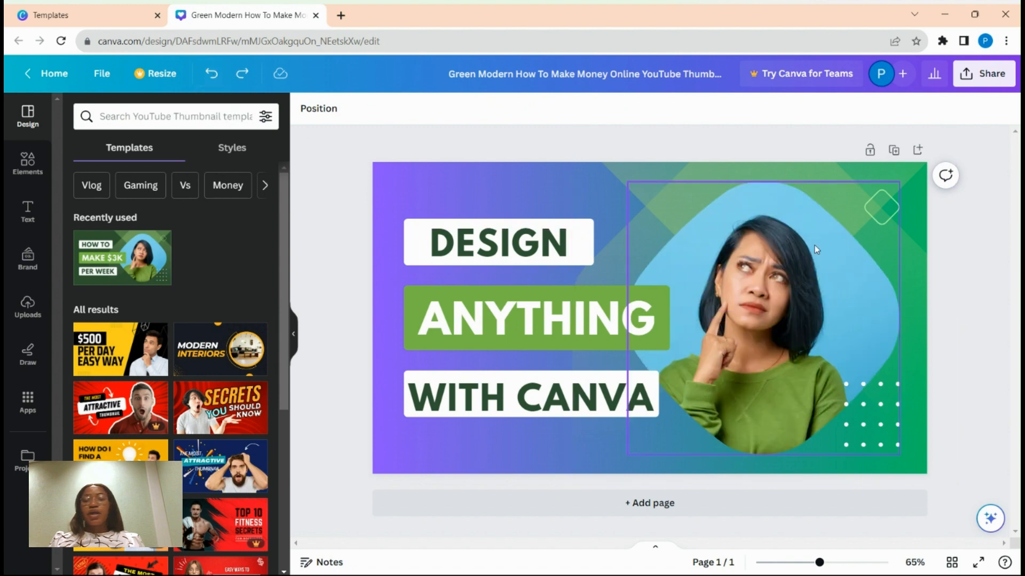
# Delete only the woman's image and keep its rounded diamond frame on the thumbnail
pyautogui.click(815, 206)
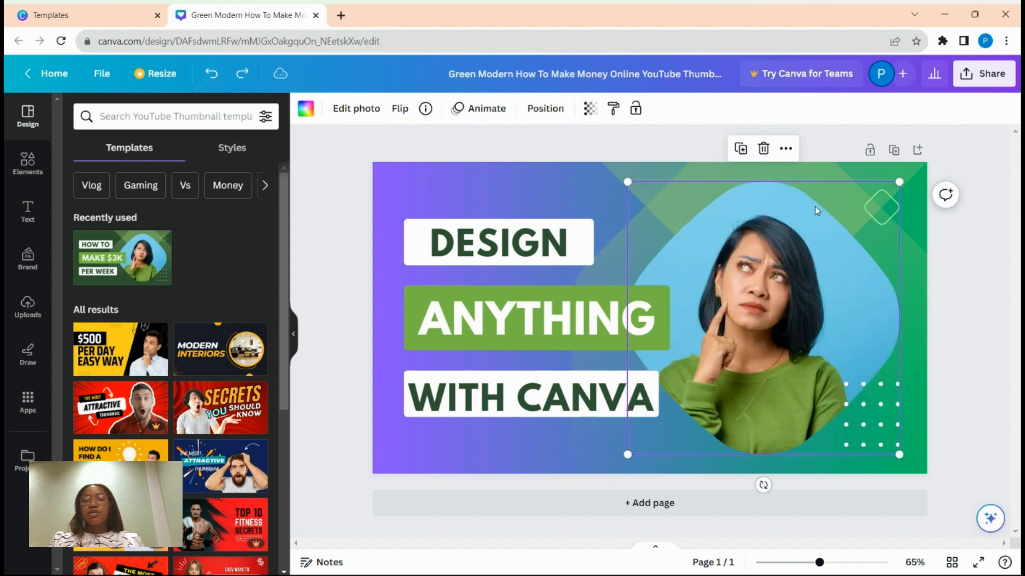
pyautogui.click(782, 154)
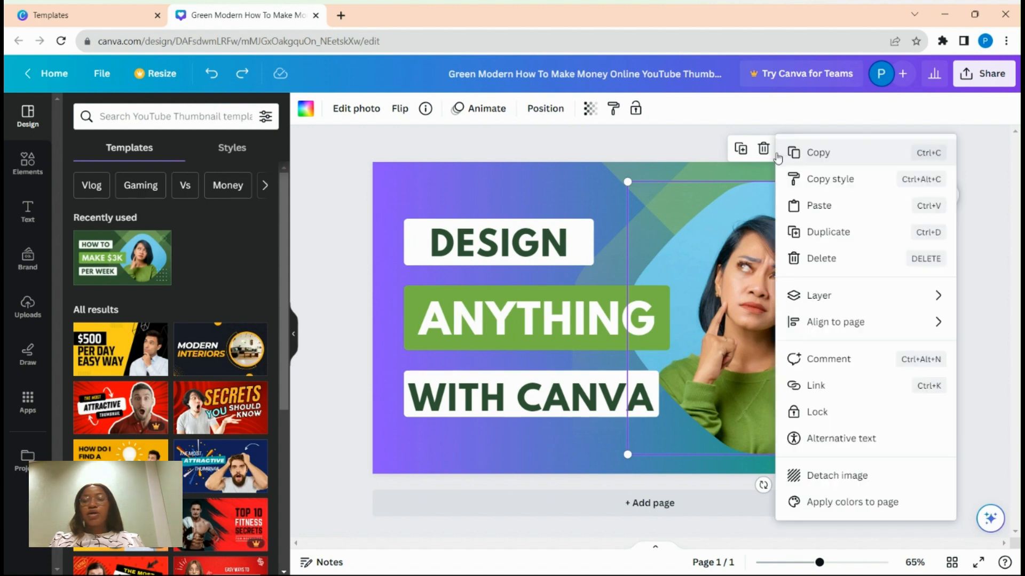
pyautogui.click(763, 148)
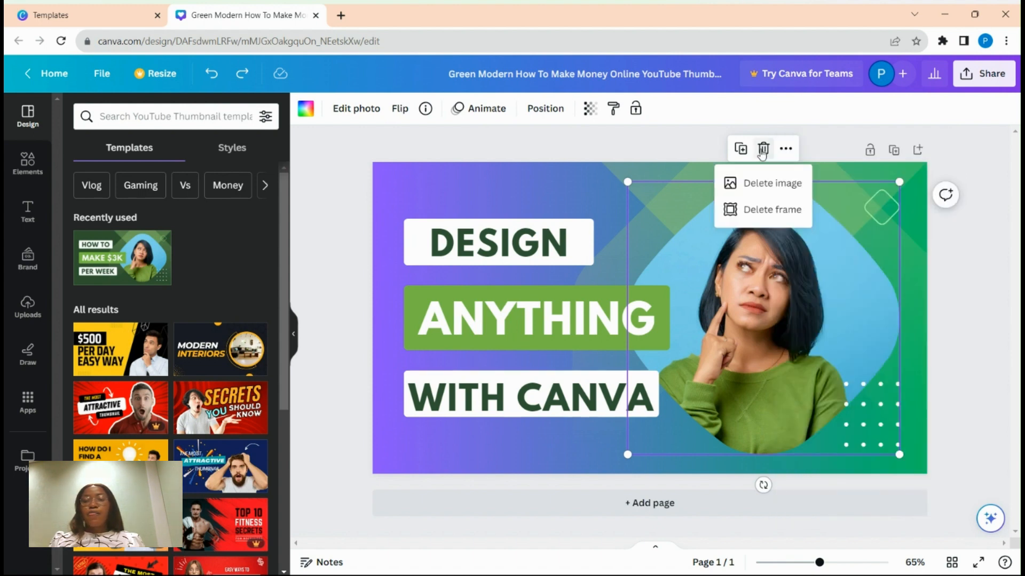
pyautogui.click(768, 187)
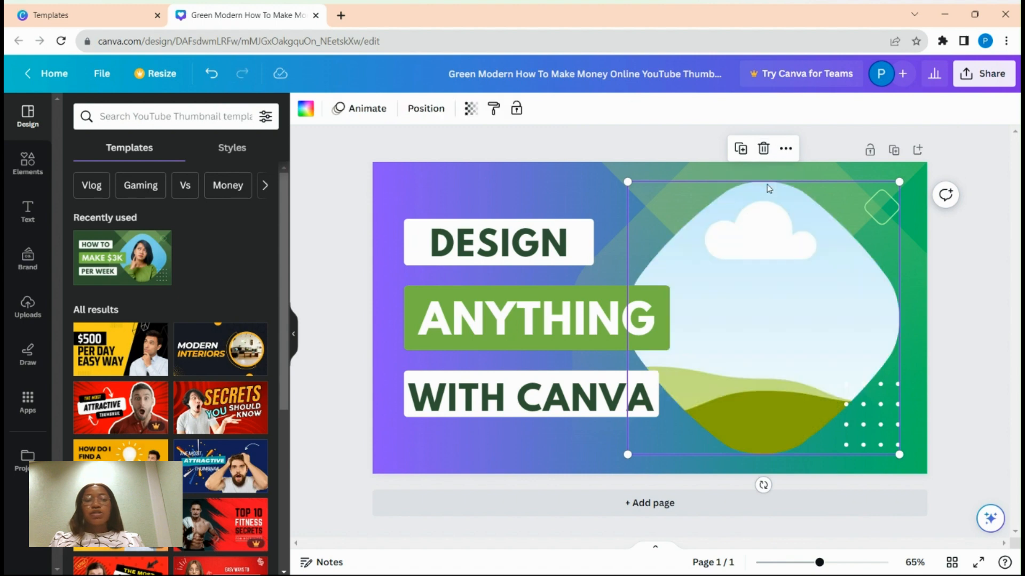
# Start uploading a file from the computer and look through the Pictures folder for a replacement photo
pyautogui.click(30, 308)
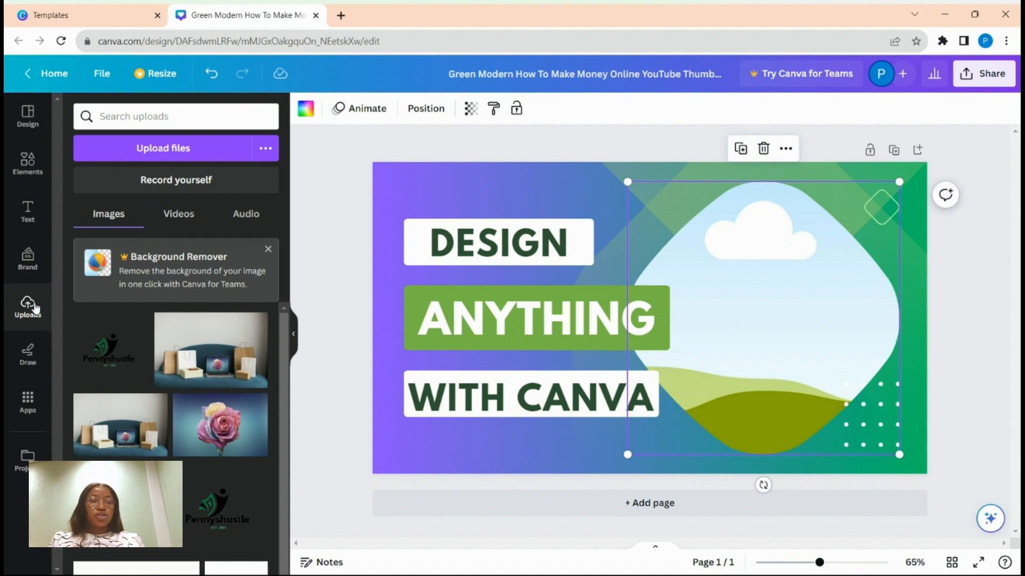
pyautogui.scroll(-1, 67, 299)
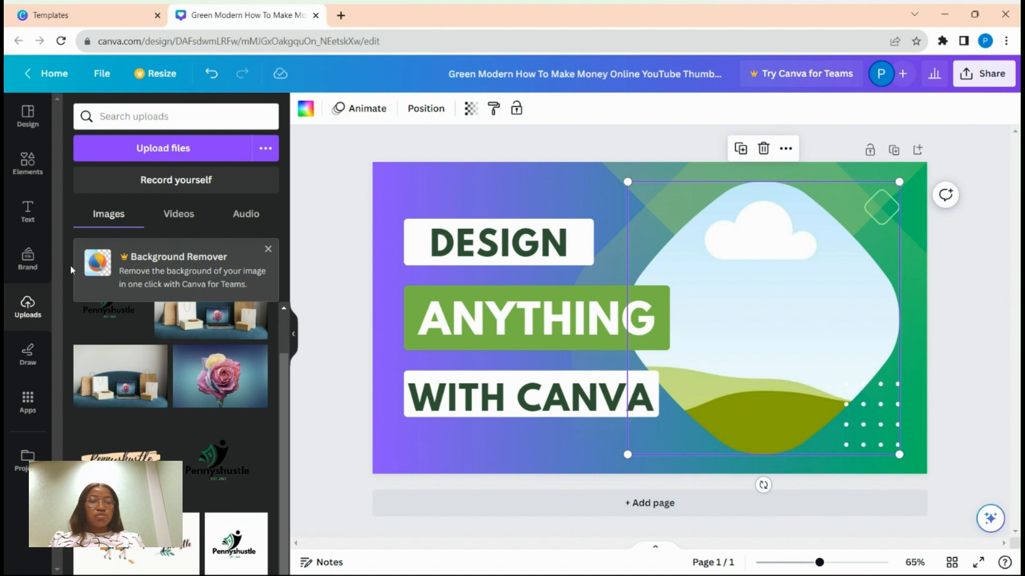
pyautogui.scroll(1, 138, 331)
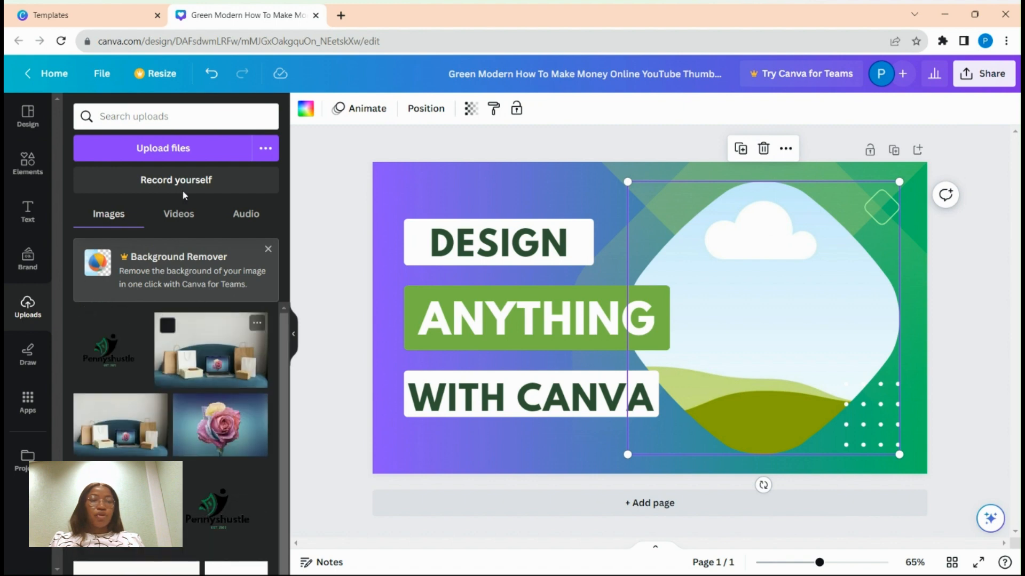
pyautogui.click(177, 151)
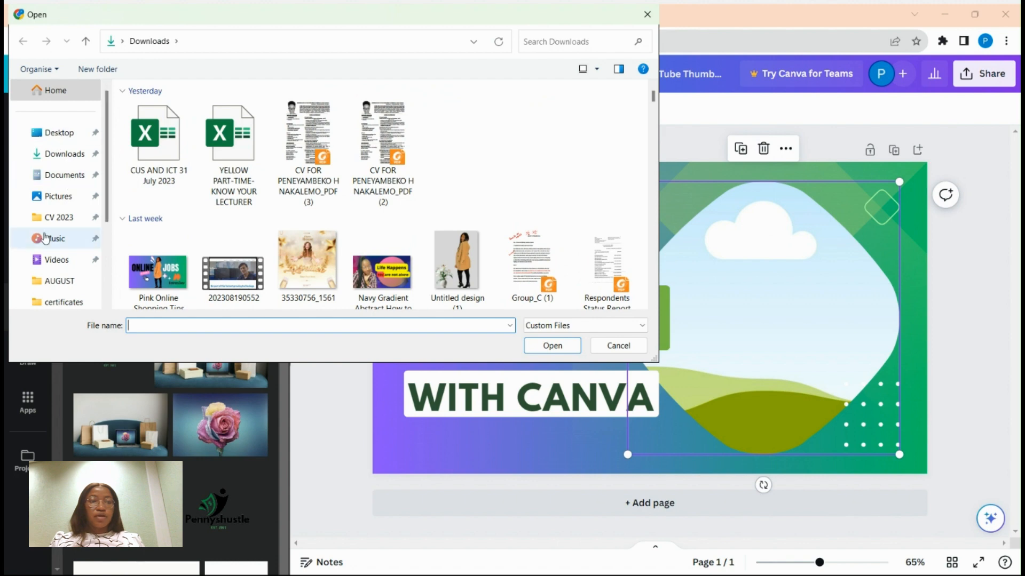
pyautogui.scroll(-3, 43, 232)
pyautogui.scroll(3, 46, 228)
pyautogui.click(53, 197)
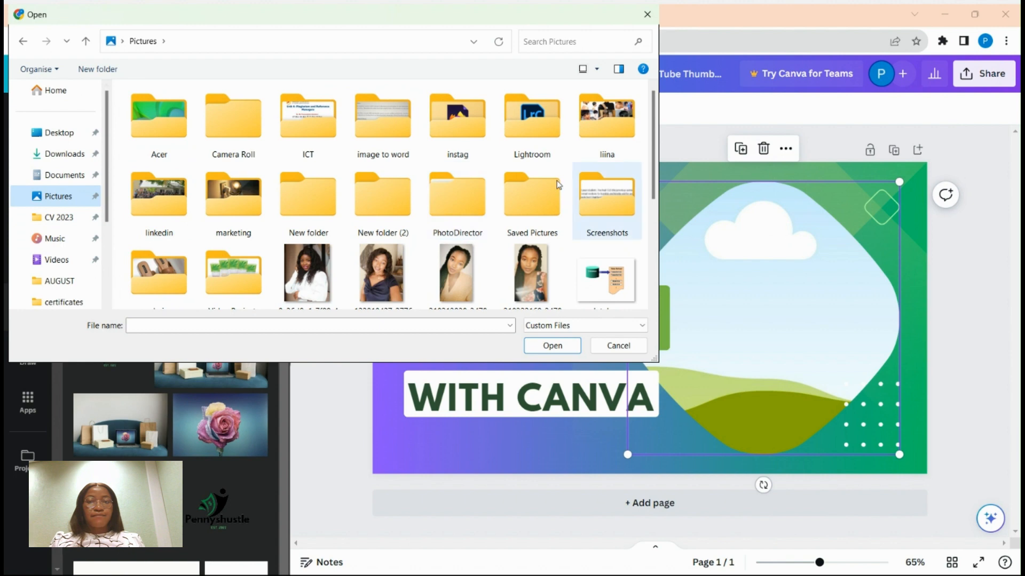
pyautogui.scroll(-2, 654, 135)
pyautogui.moveTo(653, 135); pyautogui.dragTo(648, 114)
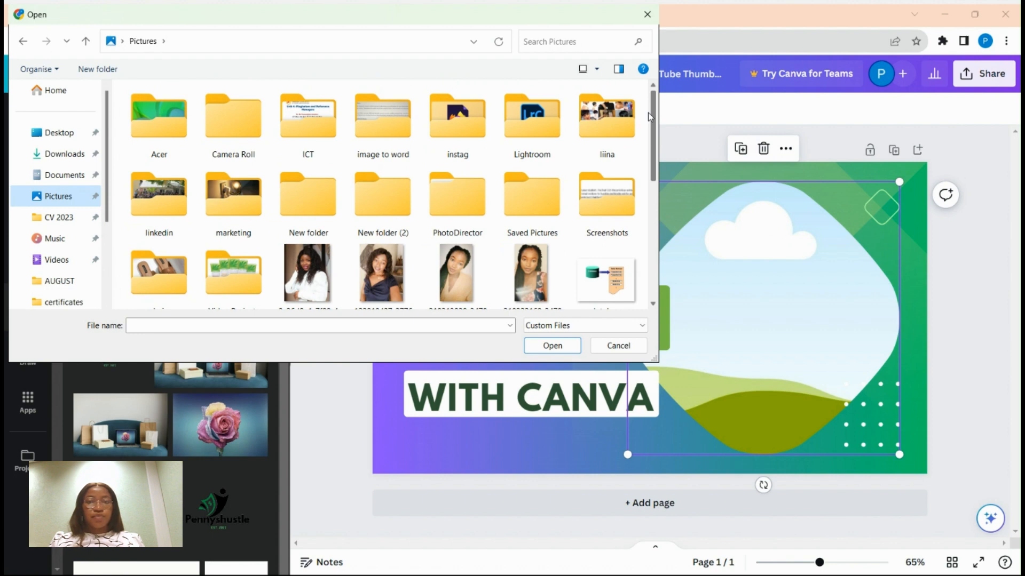
# Upload the PROFILE JPG file from the CV 2023 folder
pyautogui.click(62, 224)
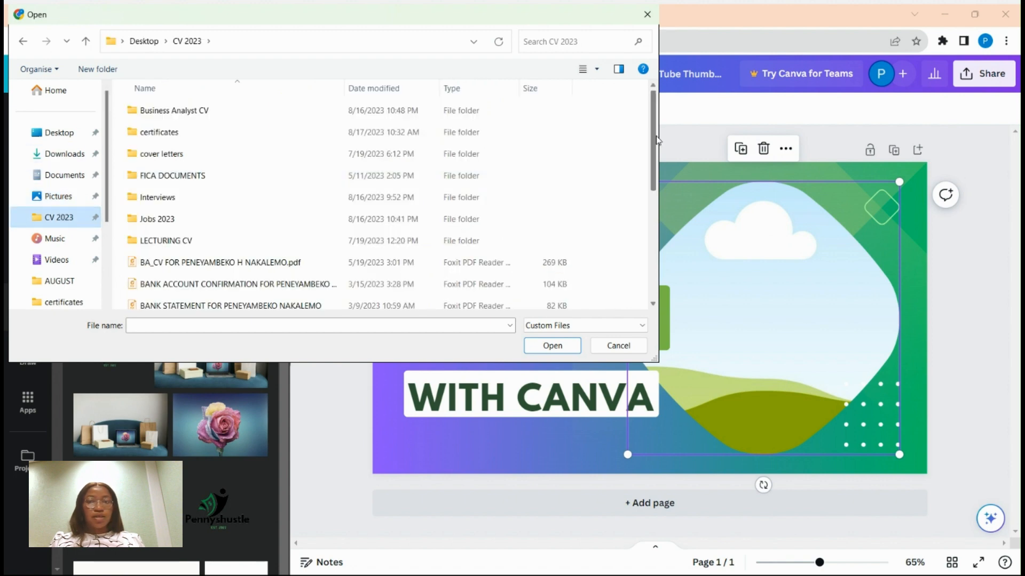
pyautogui.moveTo(653, 155); pyautogui.dragTo(652, 283)
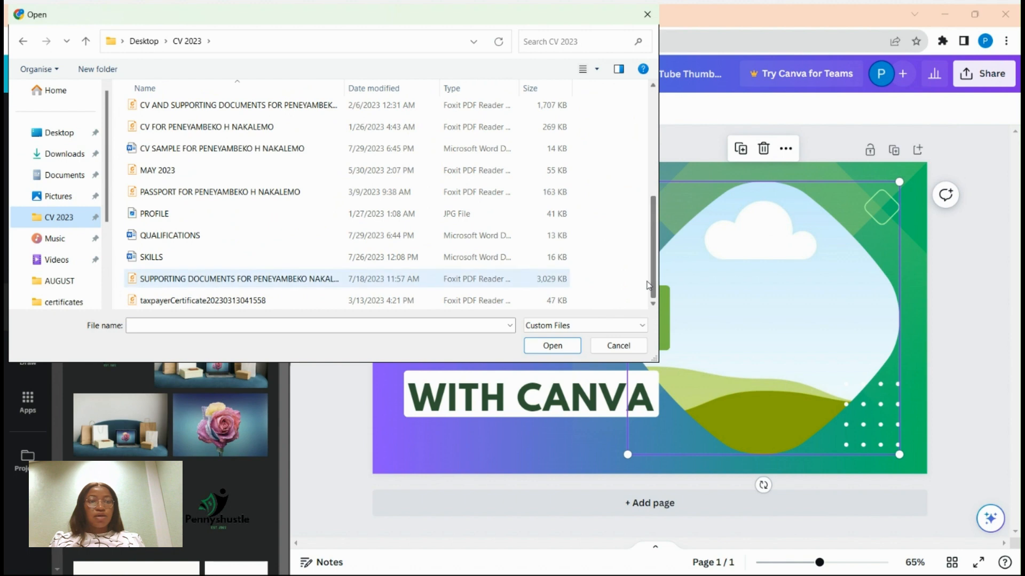
pyautogui.click(160, 214)
pyautogui.press('Return')
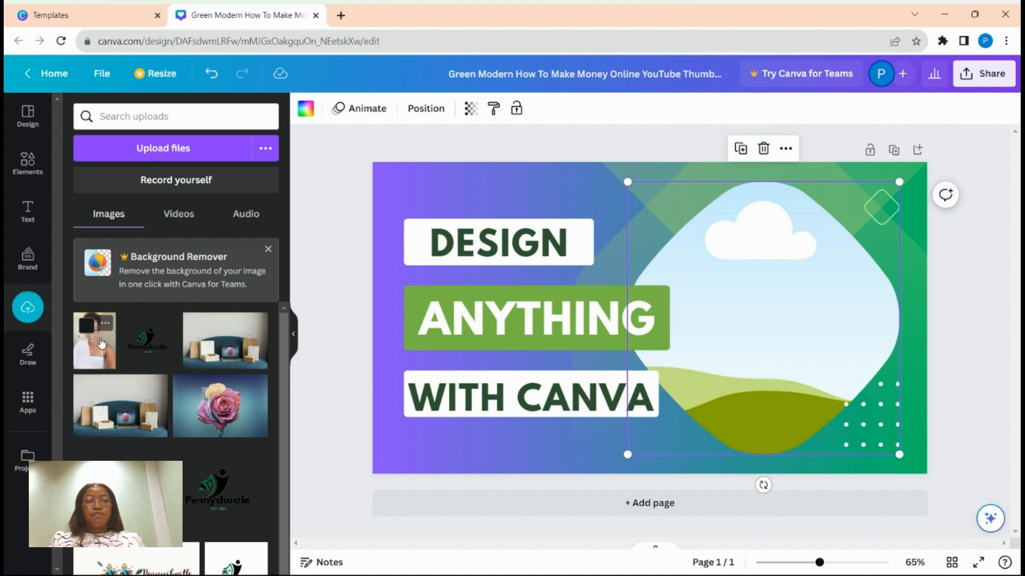
# Fill the empty frame with the uploaded portrait and enlarge the frame so it reaches the thumbnail's right edge
pyautogui.moveTo(101, 343); pyautogui.dragTo(785, 336)
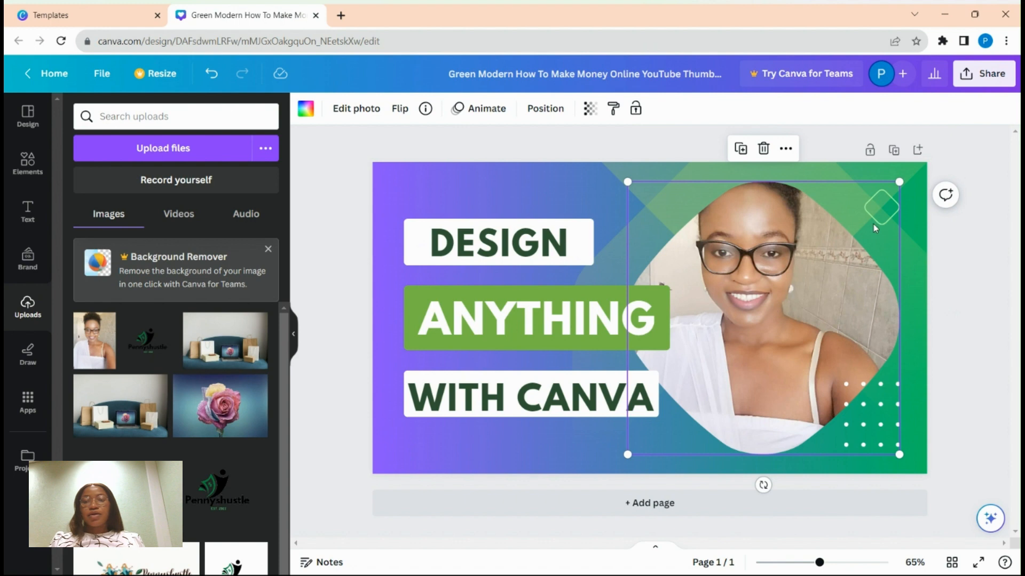
pyautogui.moveTo(901, 179); pyautogui.dragTo(937, 143)
pyautogui.moveTo(872, 248); pyautogui.dragTo(851, 288)
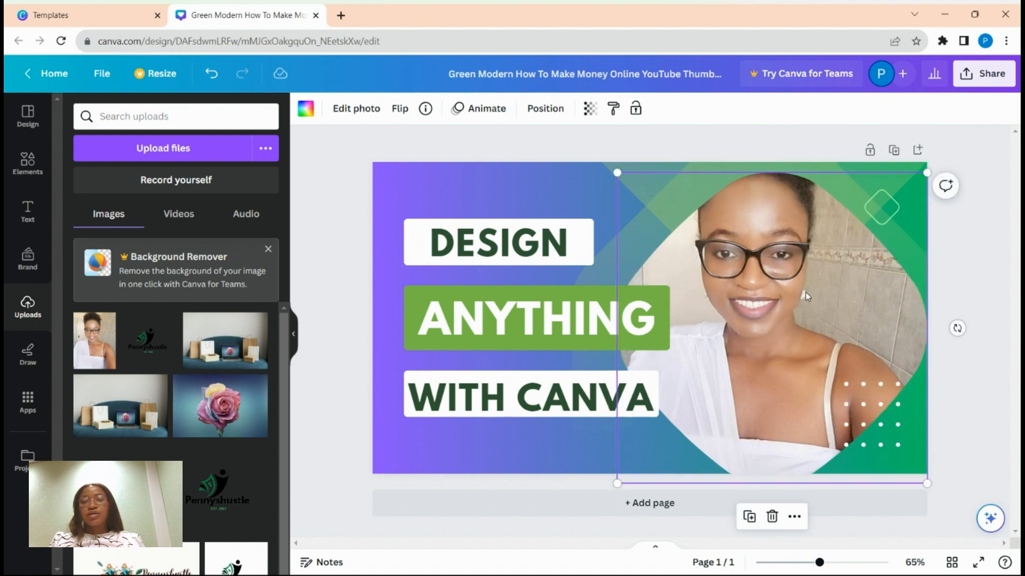
pyautogui.doubleClick(860, 328)
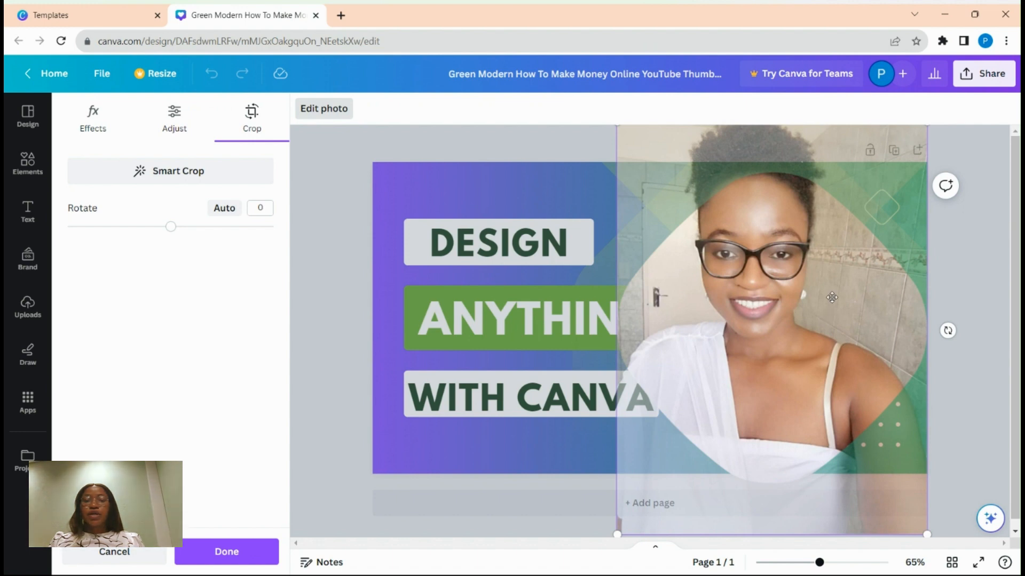
pyautogui.click(551, 198)
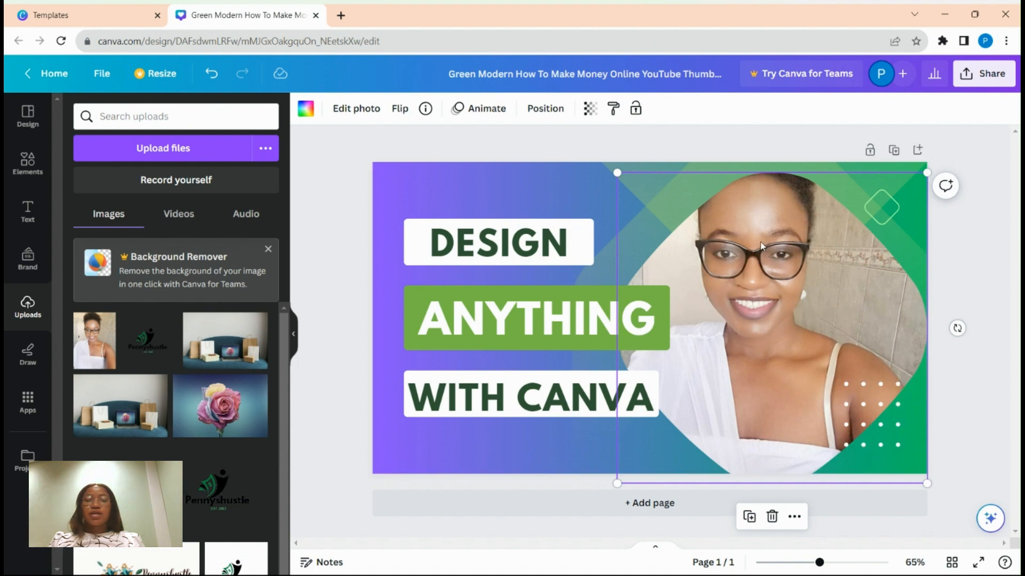
pyautogui.rightClick(818, 203)
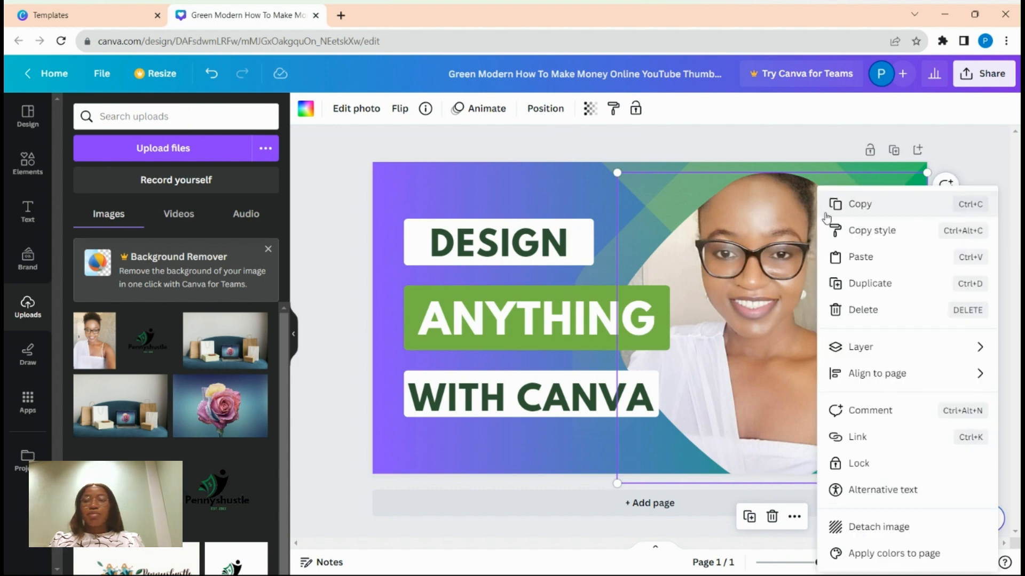
pyautogui.click(803, 214)
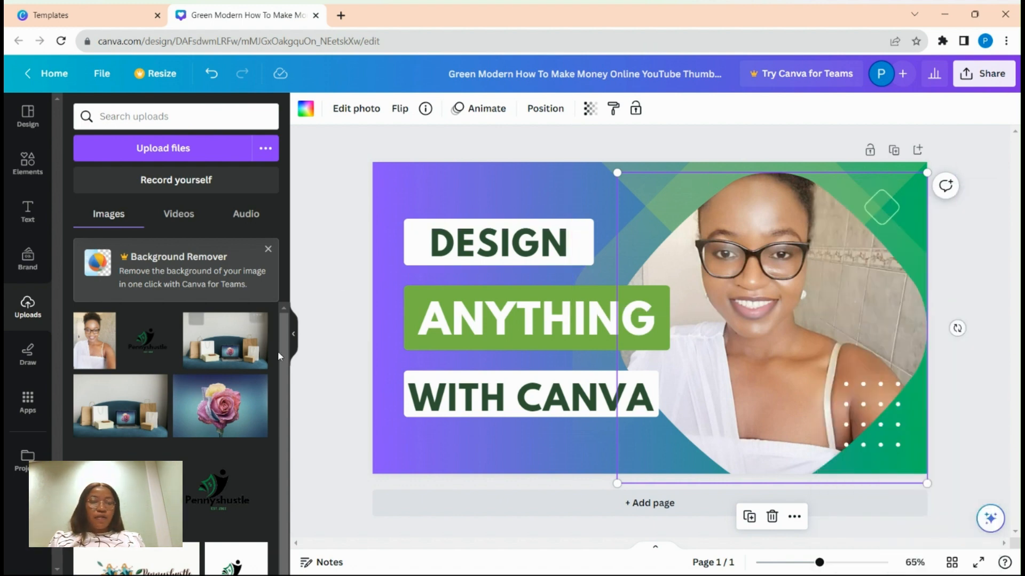
pyautogui.scroll(-1, 277, 351)
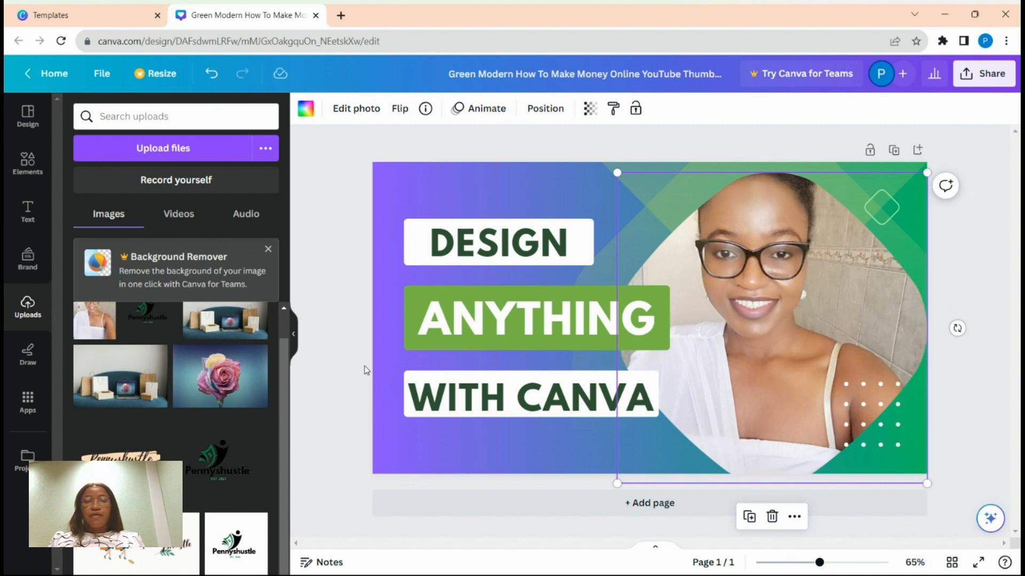
# Compare the Fresco, Flint and second Warm photo filters on the portrait, ending with the first Warm filter
pyautogui.click(355, 109)
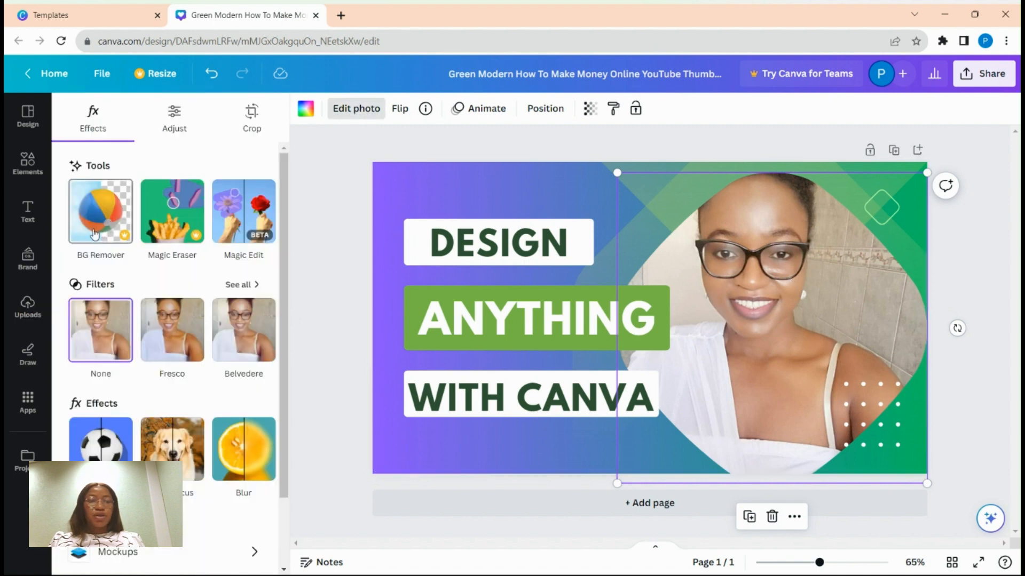
pyautogui.click(181, 335)
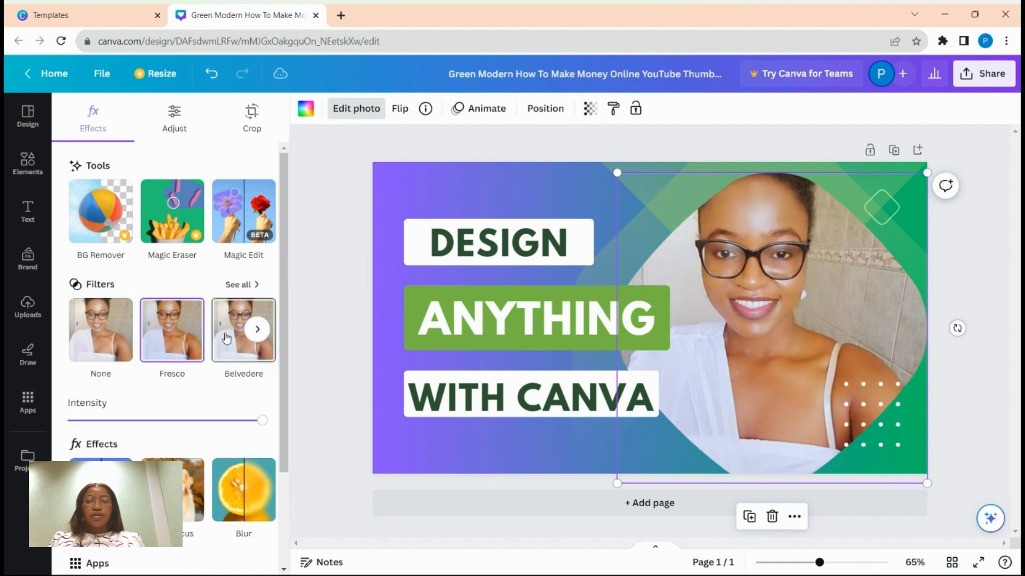
pyautogui.click(224, 336)
pyautogui.click(177, 344)
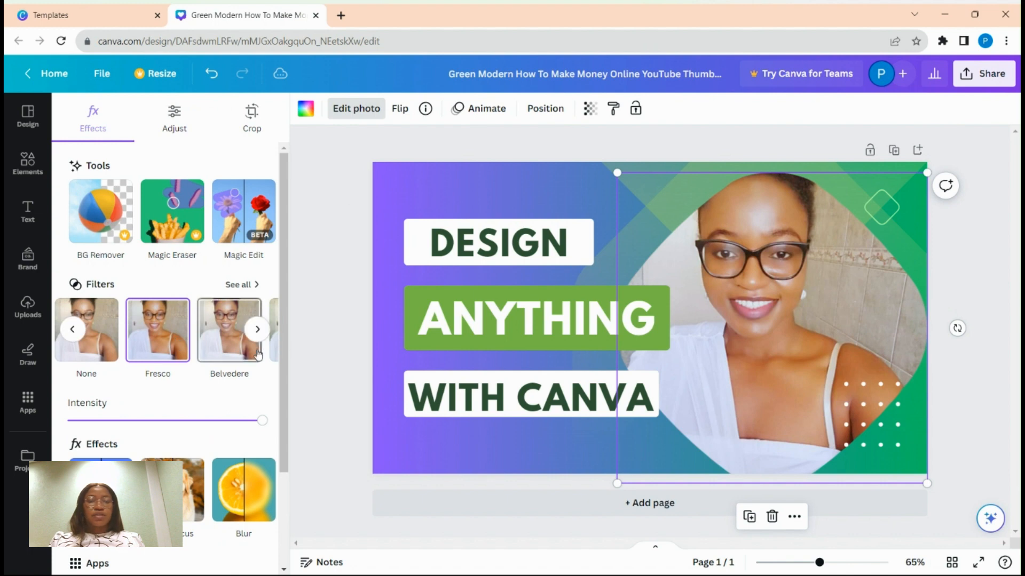
pyautogui.click(250, 286)
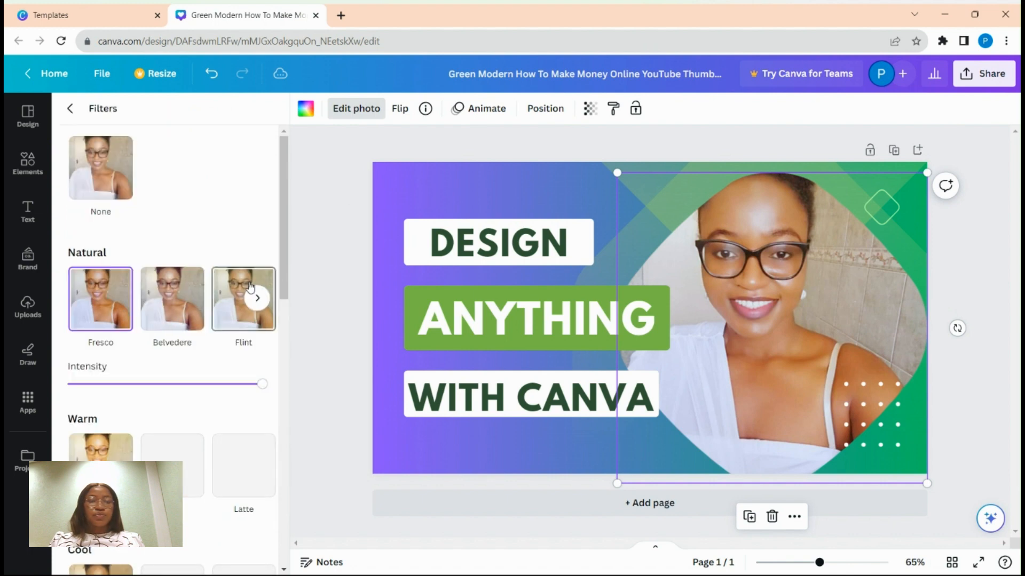
pyautogui.click(230, 314)
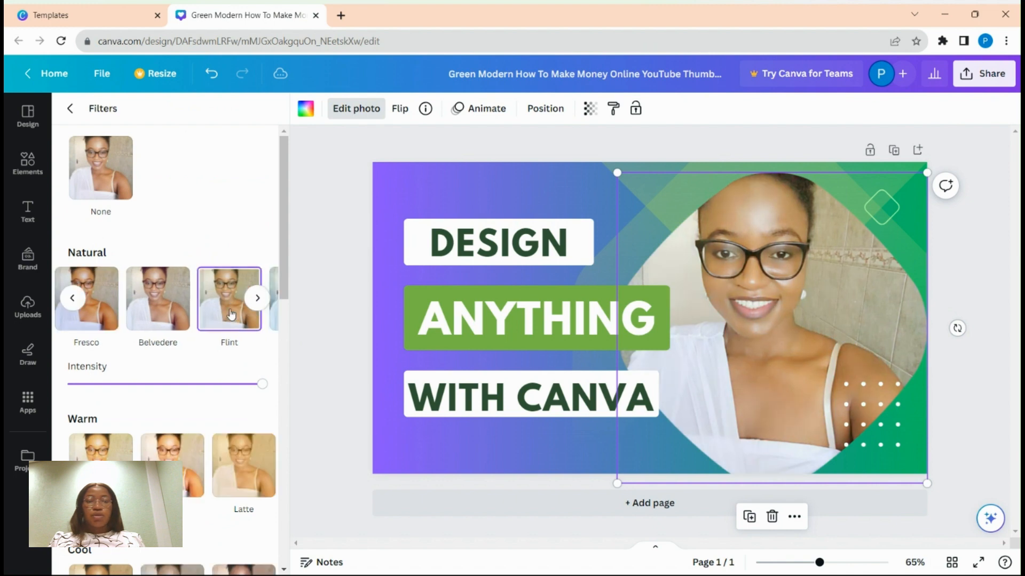
pyautogui.click(184, 470)
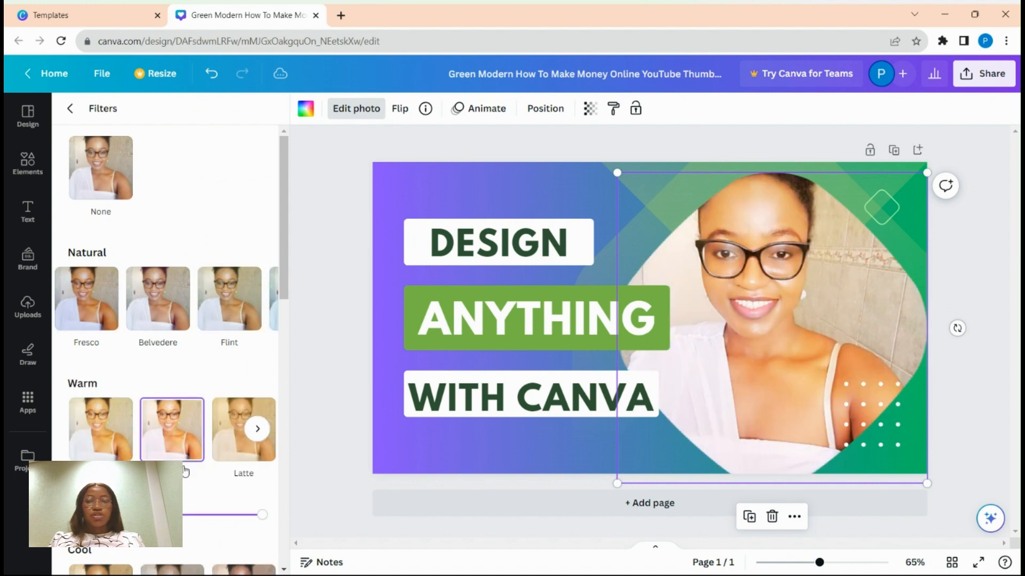
pyautogui.click(118, 448)
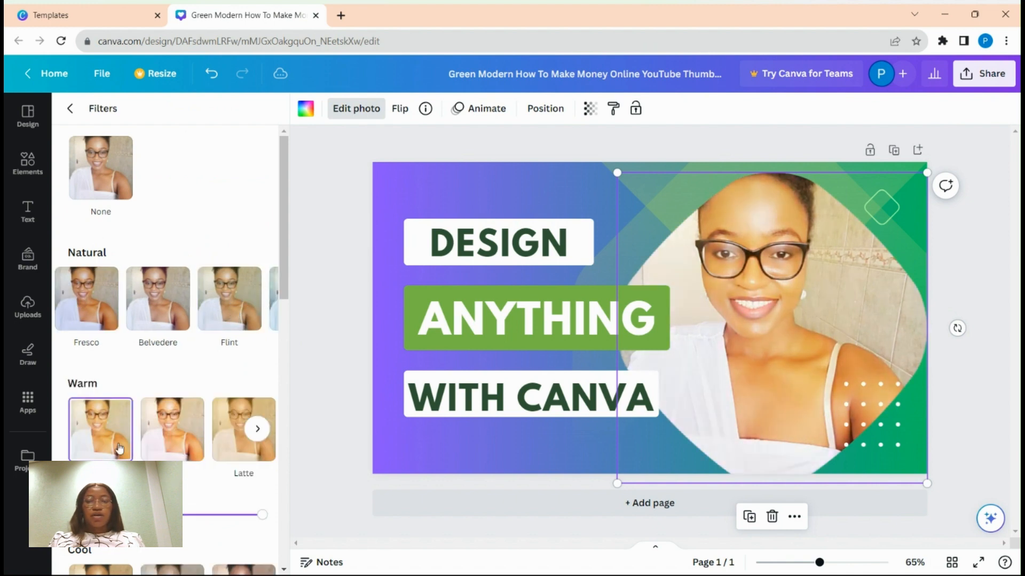
# Apply the Fresco filter to the portrait and return to the main photo effects
pyautogui.click(107, 312)
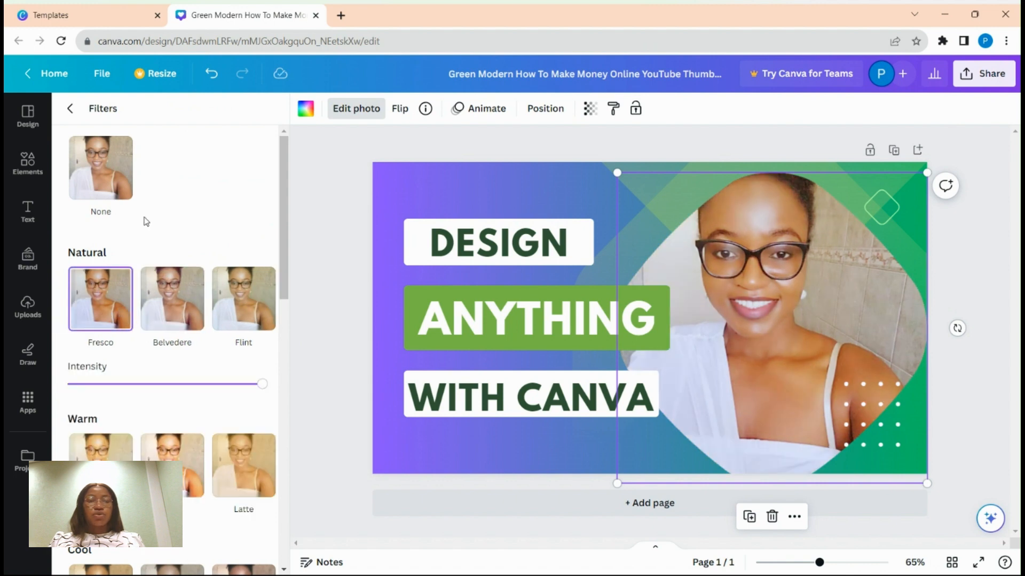
pyautogui.scroll(-2, 271, 234)
pyautogui.moveTo(271, 235); pyautogui.dragTo(318, 184)
pyautogui.click(70, 108)
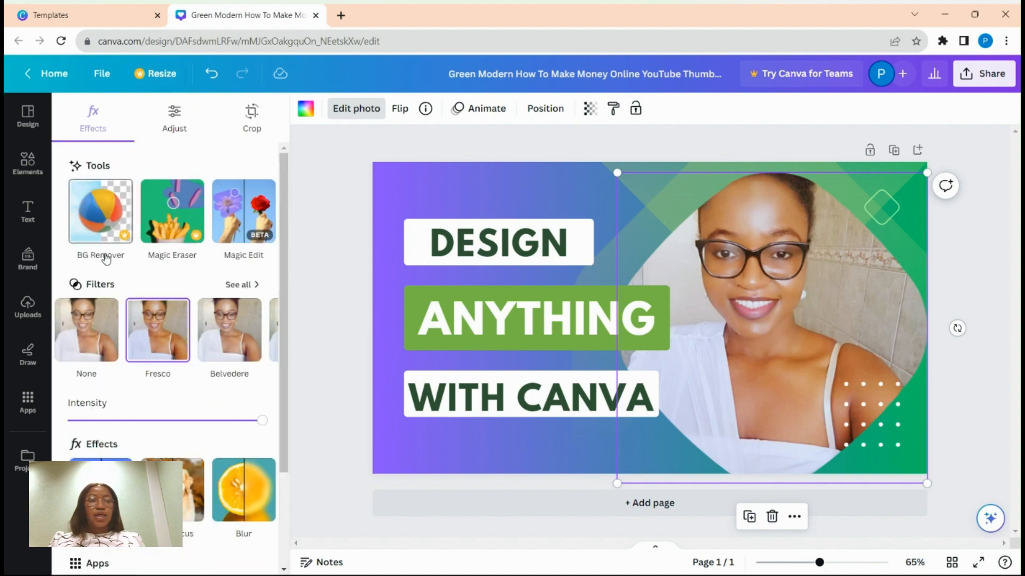
# Try to remove the portrait's background with BG Remover, dismiss the upgrade offer and deselect everything
pyautogui.click(103, 224)
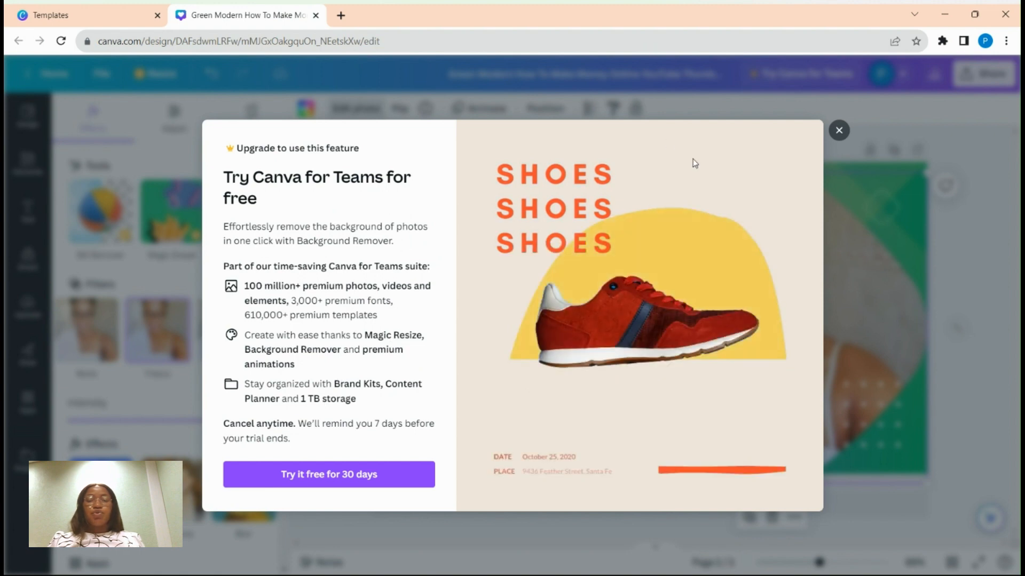
pyautogui.click(839, 131)
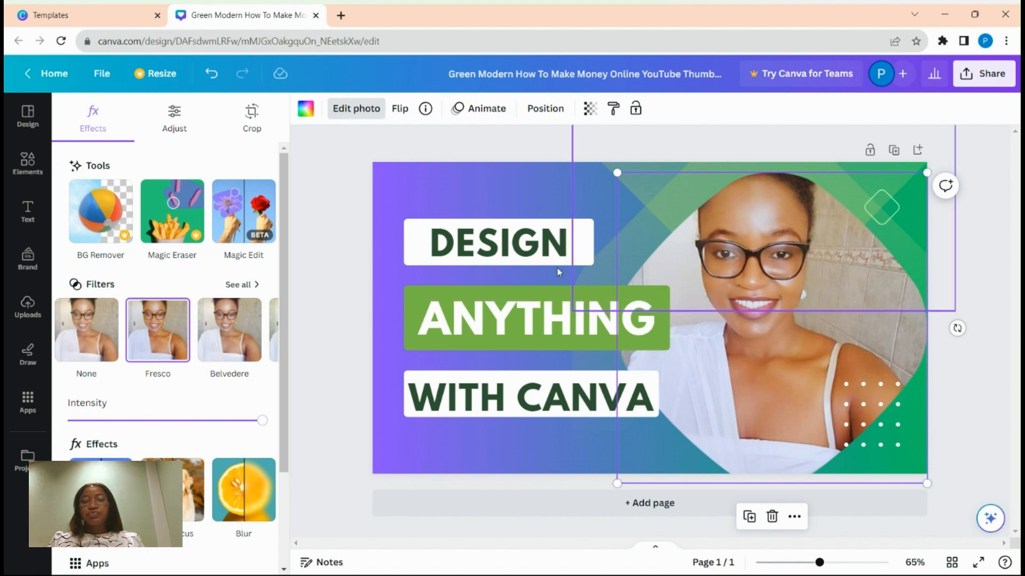
pyautogui.click(508, 191)
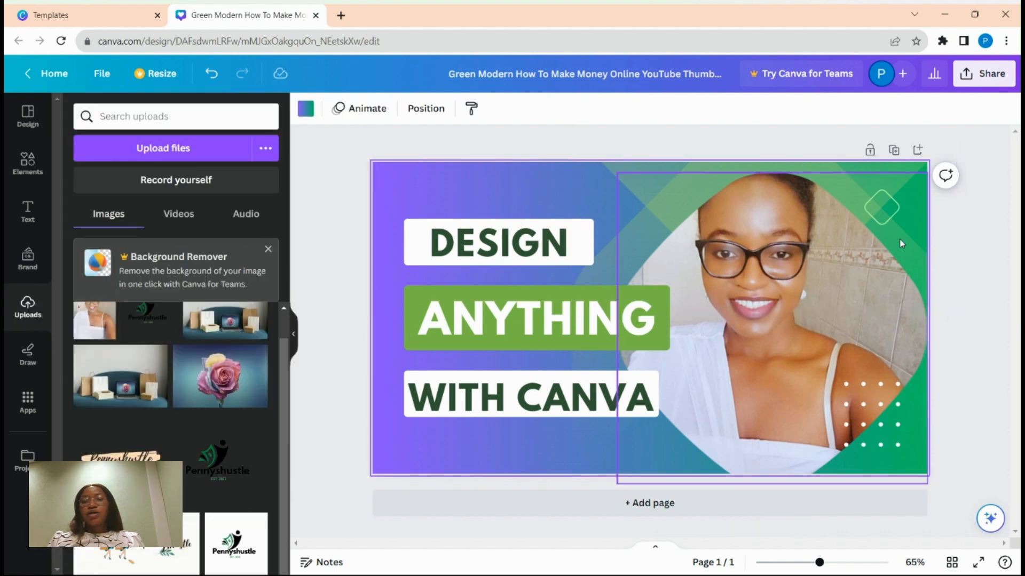
pyautogui.click(979, 248)
# Make the green box behind ANYTHING slightly narrower and taller and shift it up a little
pyautogui.click(886, 323)
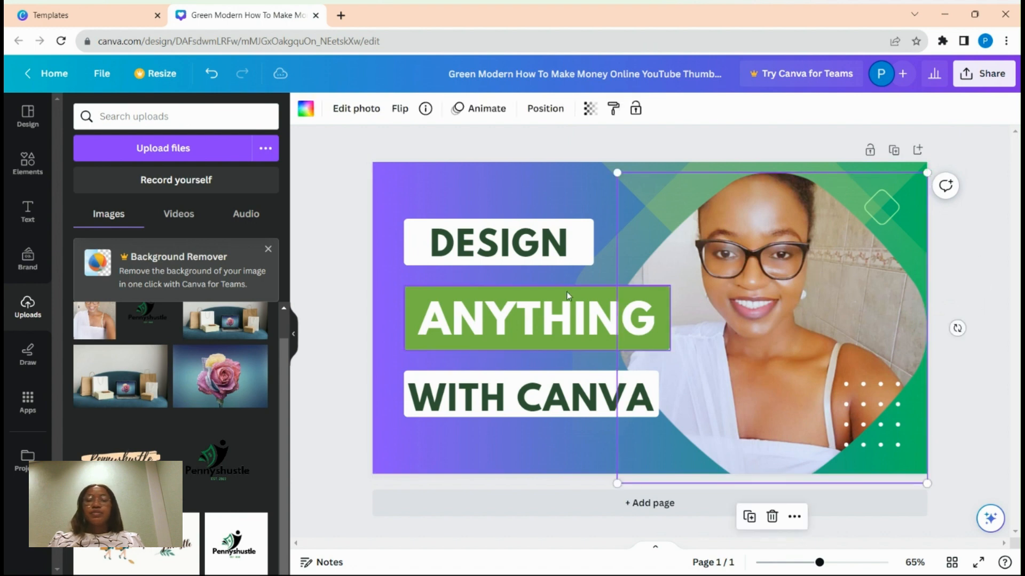
pyautogui.click(523, 290)
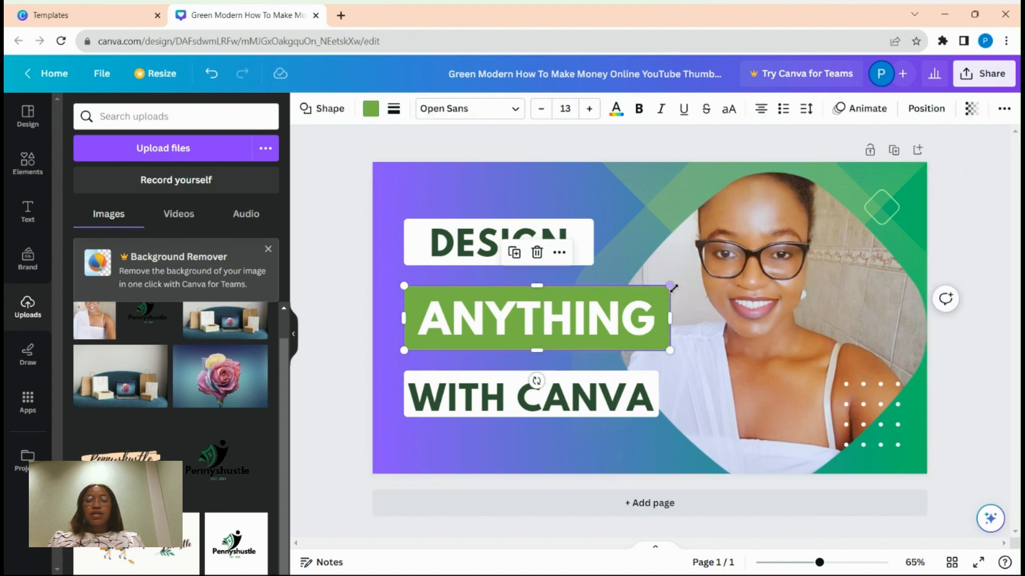
pyautogui.moveTo(671, 286)
pyautogui.mouseDown()
pyautogui.moveTo(677, 252)
pyautogui.moveTo(665, 284)
pyautogui.mouseUp()
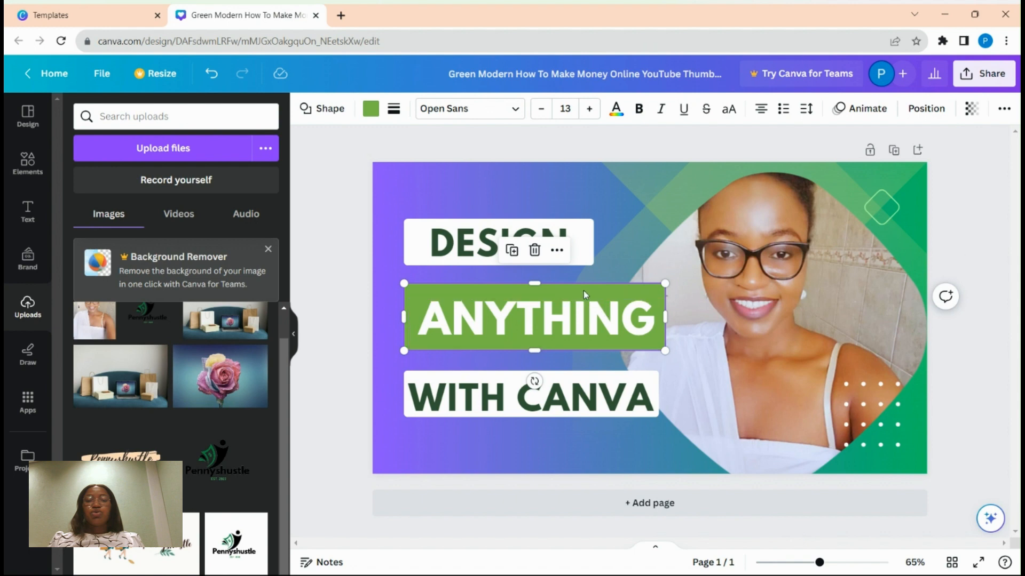
pyautogui.moveTo(582, 287); pyautogui.dragTo(580, 323)
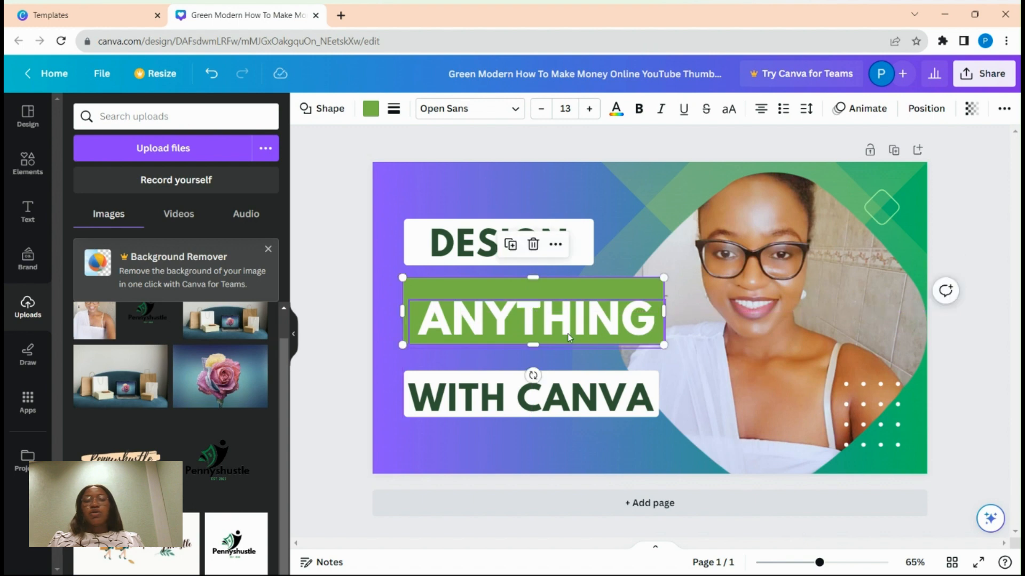
# Enlarge the white box behind WITH CANVA upward to the green box's width and move the text up to sit centered in it
pyautogui.click(595, 392)
pyautogui.click(618, 373)
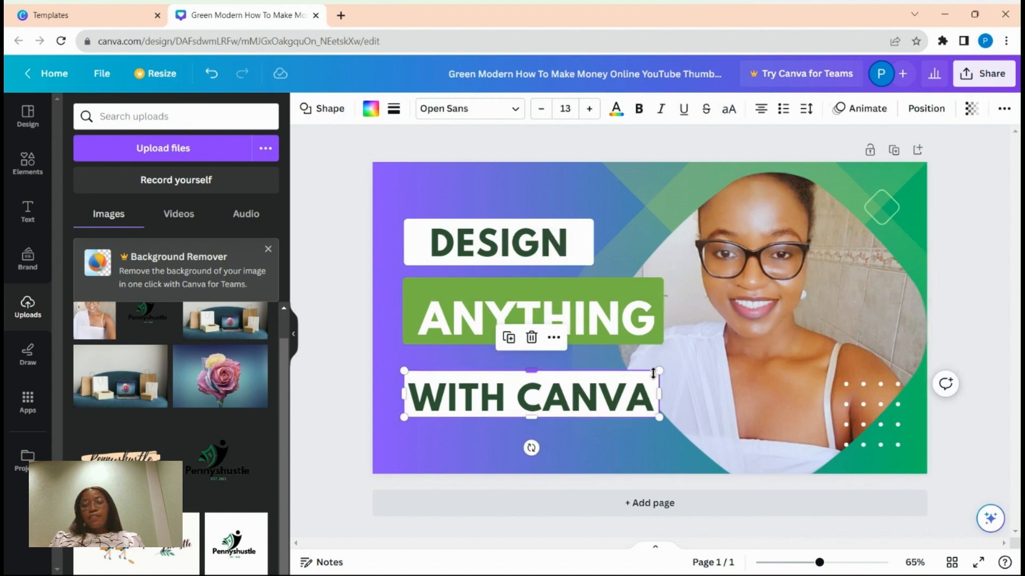
pyautogui.moveTo(659, 370); pyautogui.dragTo(661, 352)
pyautogui.click(597, 392)
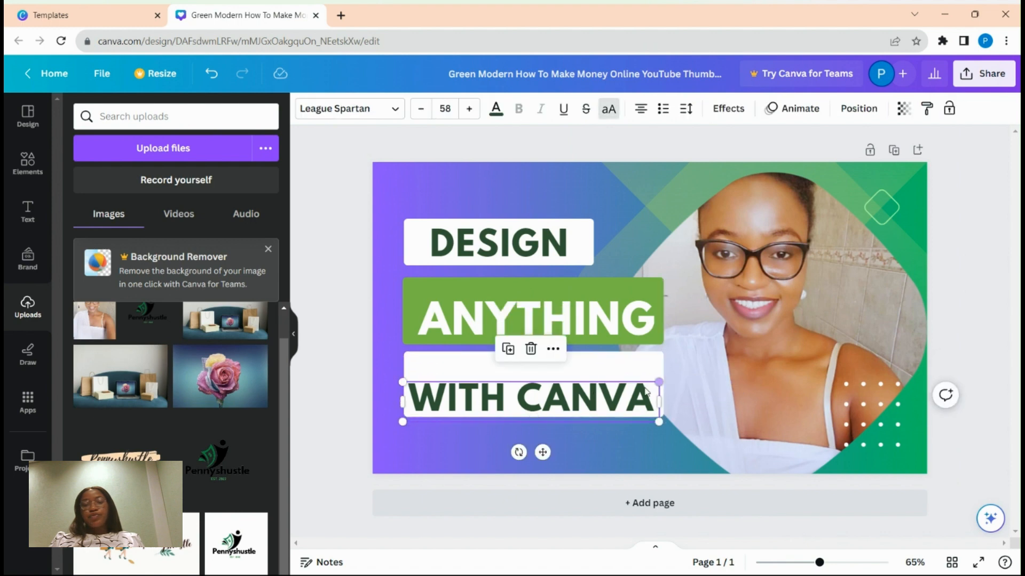
pyautogui.moveTo(615, 387); pyautogui.dragTo(616, 379)
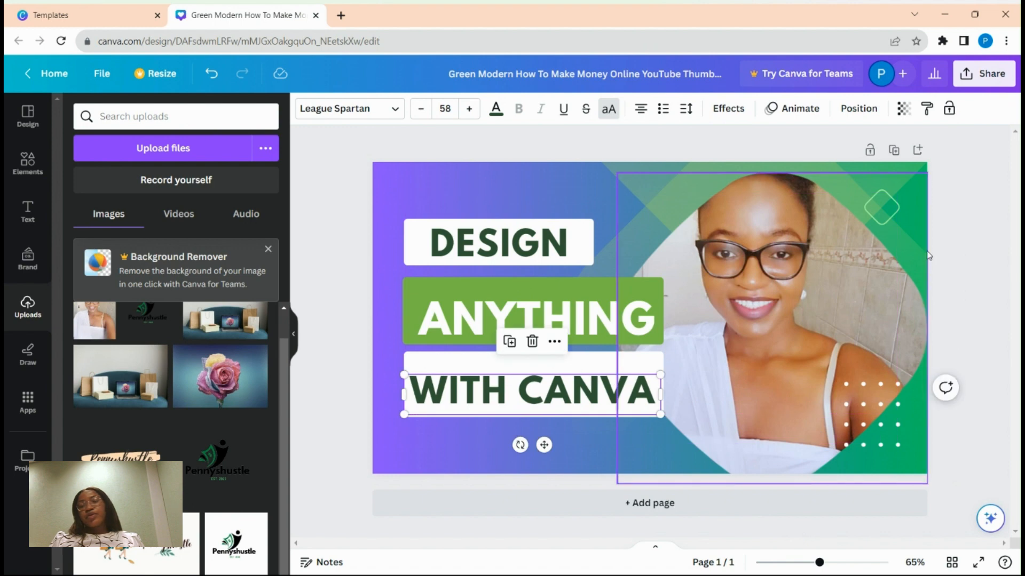
pyautogui.click(962, 245)
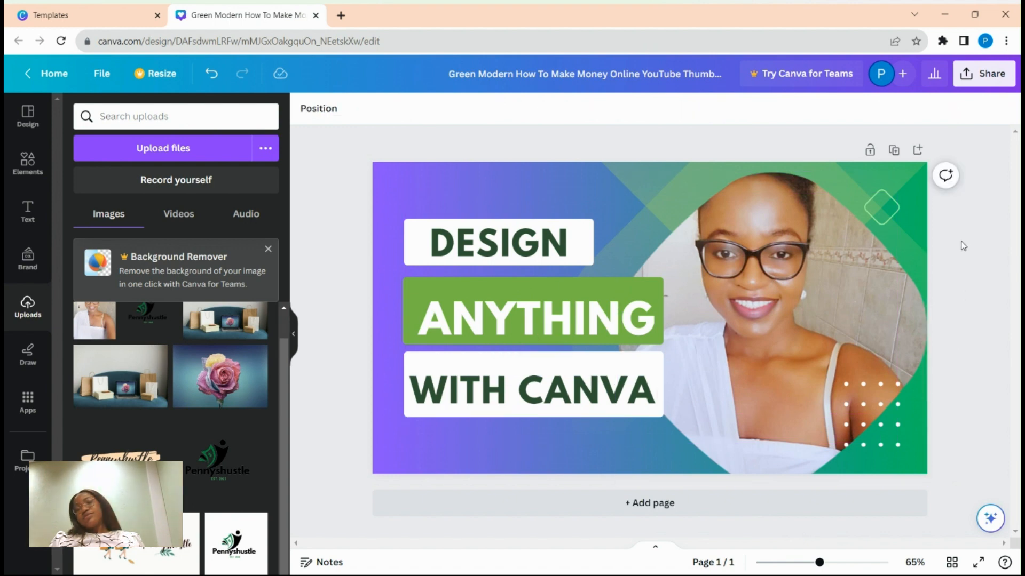
# Compare the Flint, Bali and Capri filters on the portrait, ending with Fresco
pyautogui.click(764, 347)
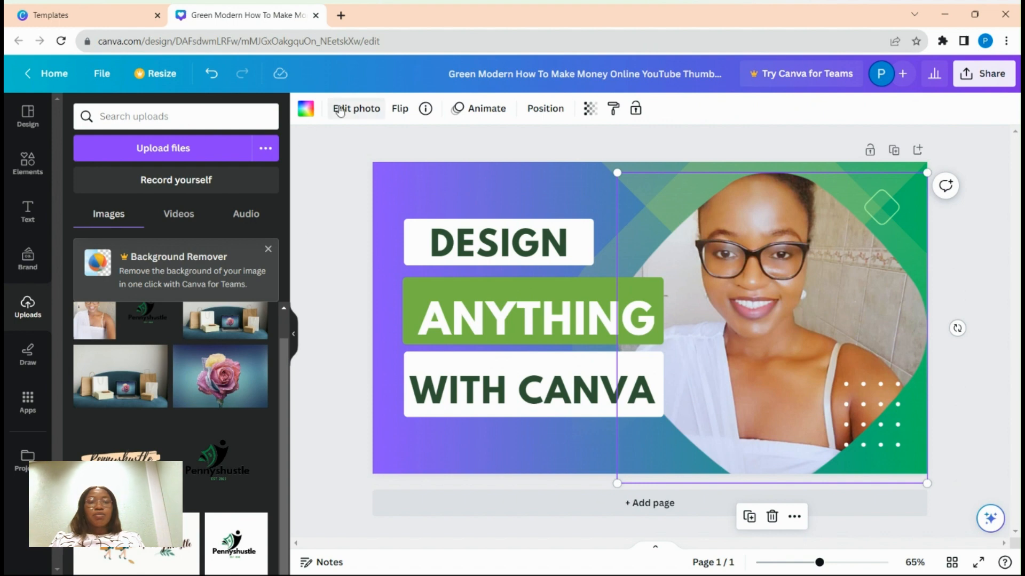
pyautogui.click(355, 108)
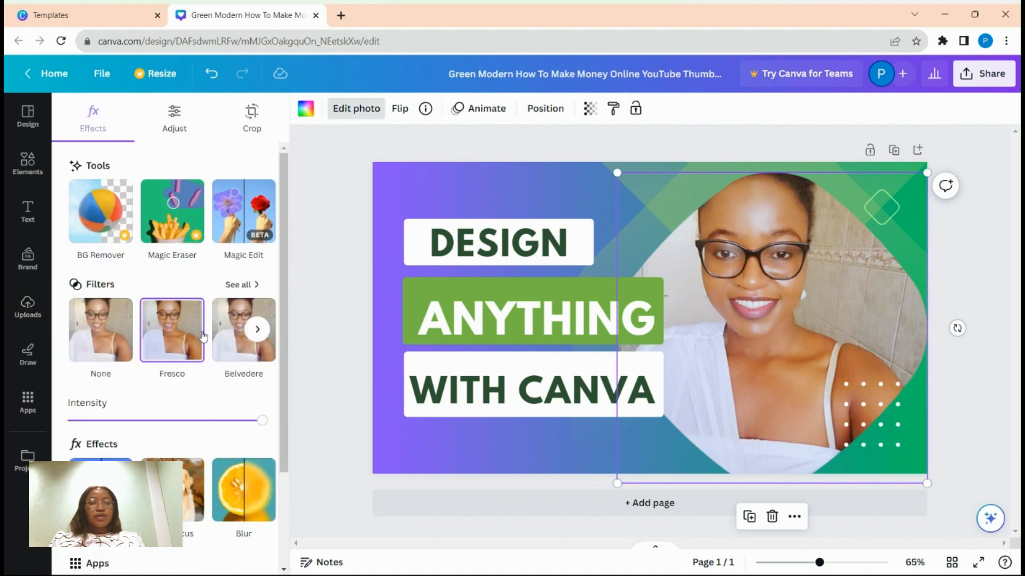
pyautogui.click(258, 330)
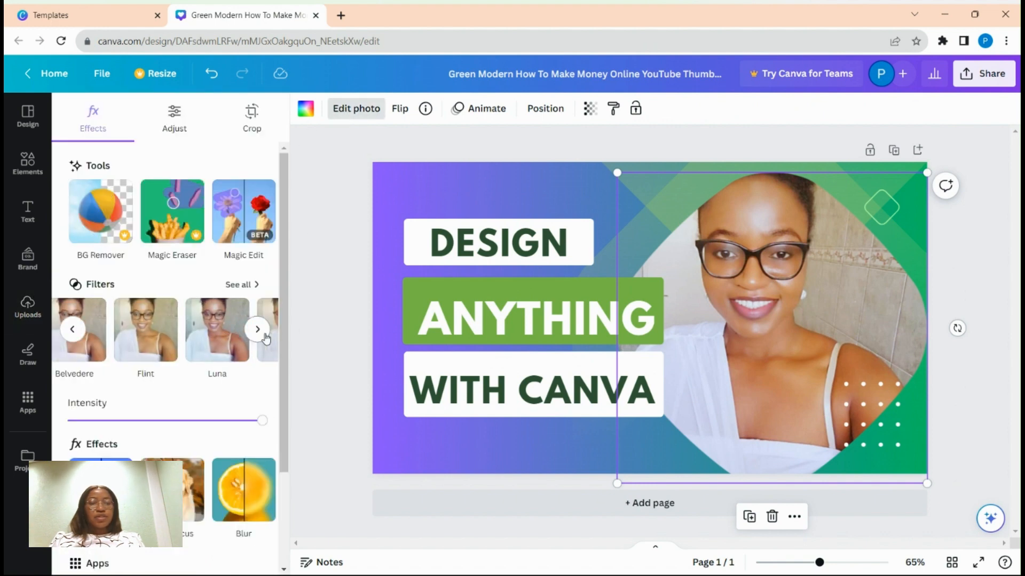
pyautogui.click(163, 332)
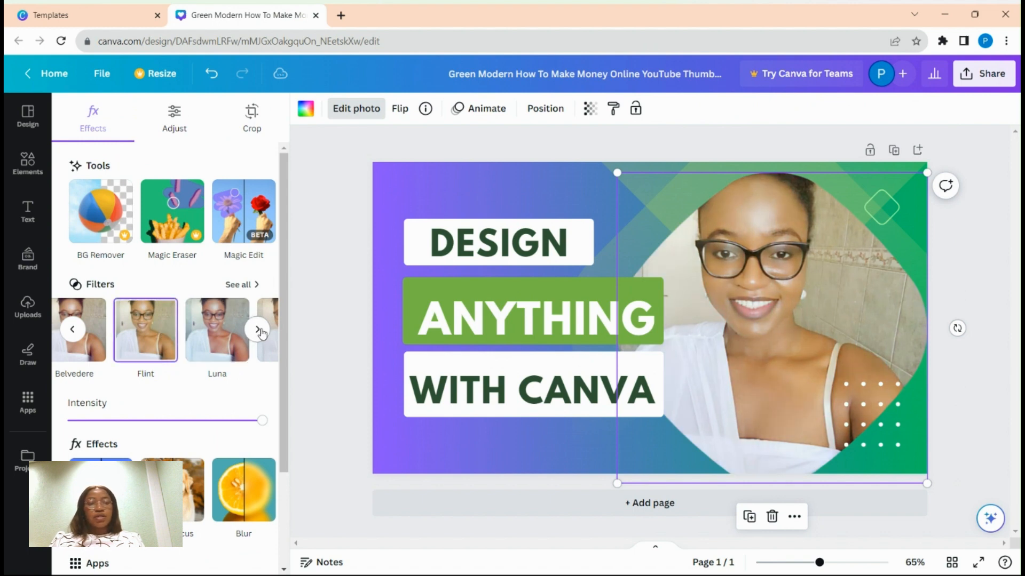
pyautogui.click(257, 330)
pyautogui.click(145, 331)
pyautogui.click(247, 338)
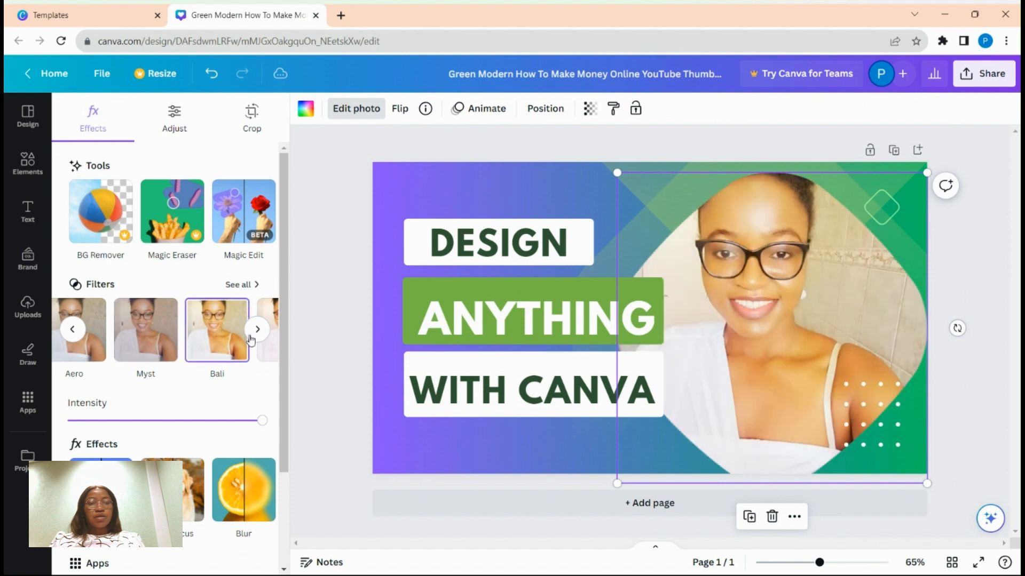
pyautogui.click(258, 329)
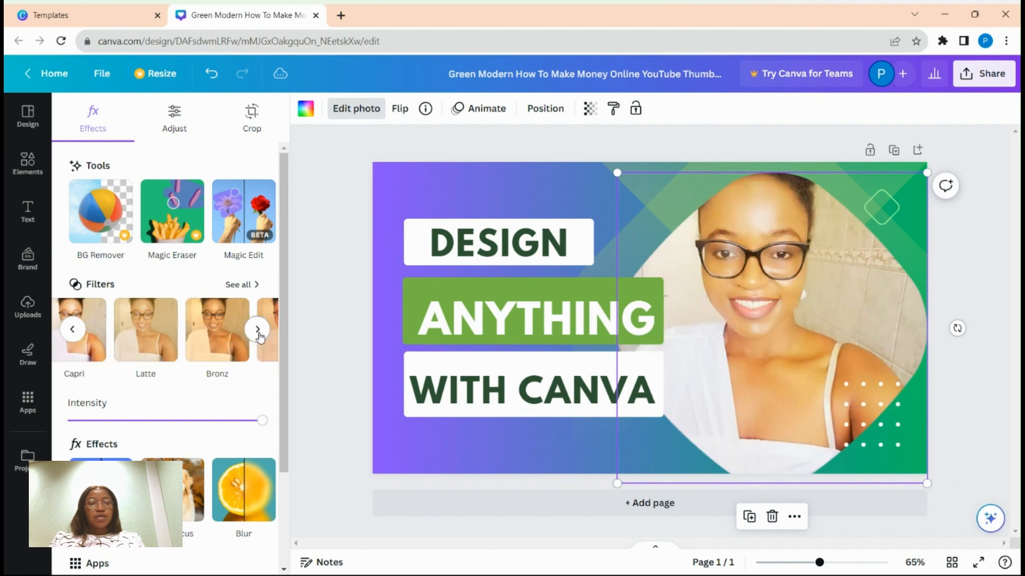
pyautogui.click(97, 330)
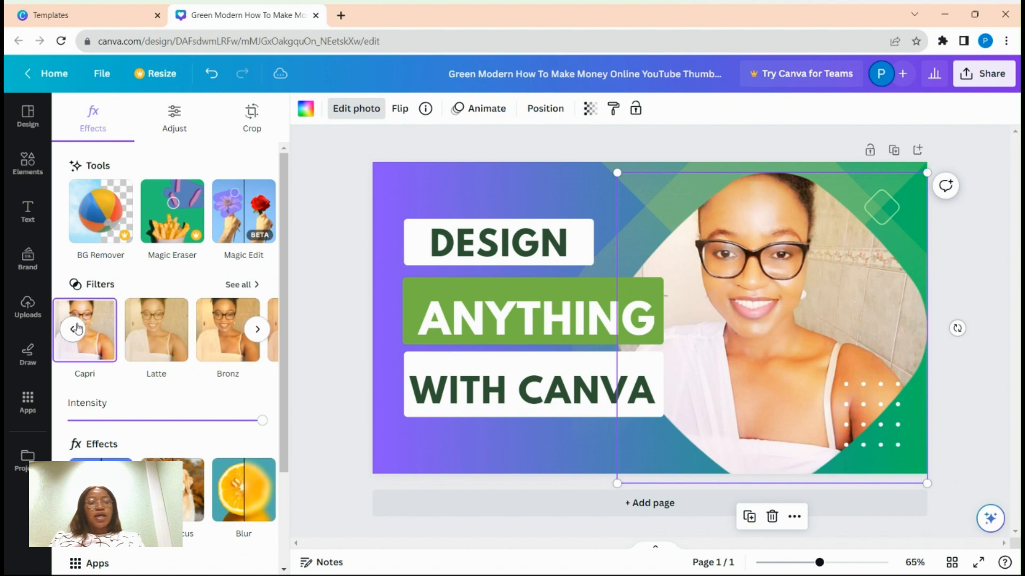
pyautogui.click(75, 329)
pyautogui.click(74, 329)
pyautogui.click(75, 329)
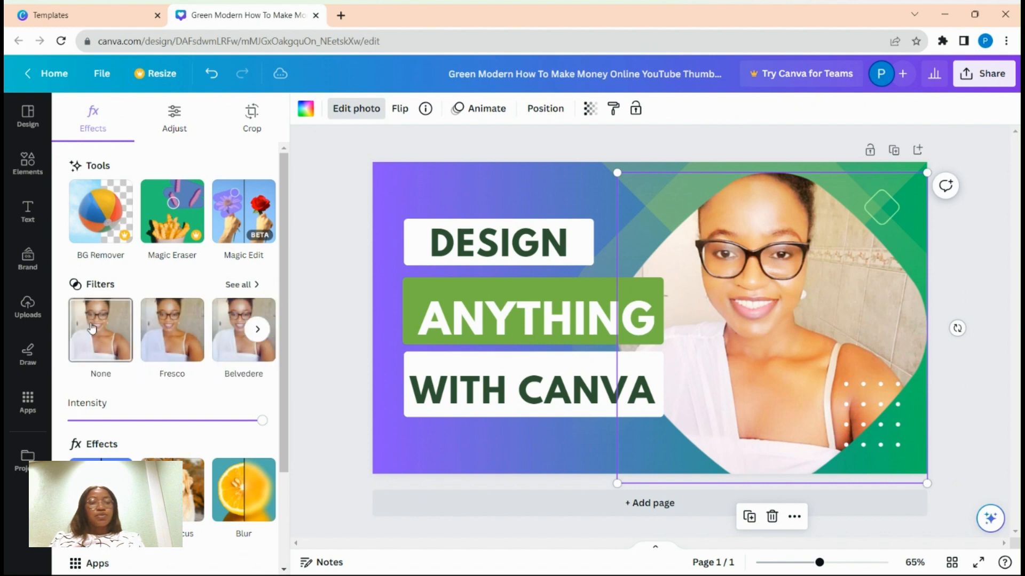
pyautogui.click(163, 328)
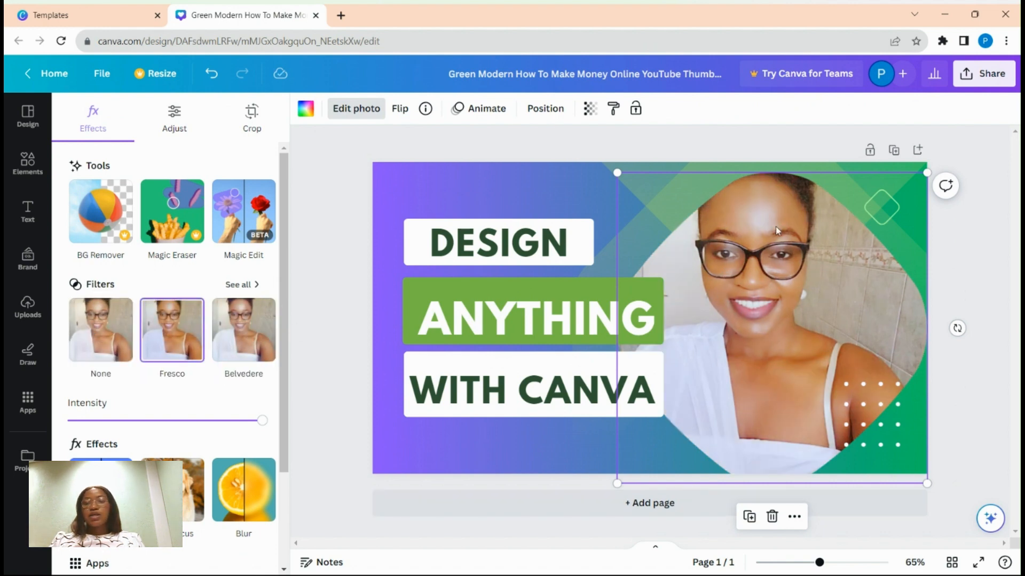
pyautogui.click(660, 142)
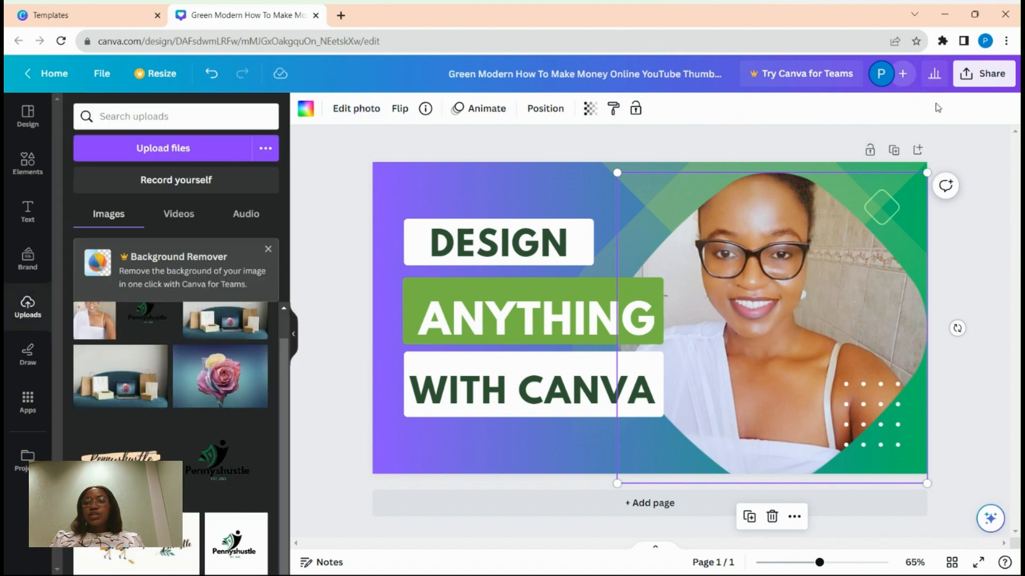
# Download the thumbnail as a PNG at 1,280 × 720 px and open the downloaded file
pyautogui.click(952, 282)
pyautogui.click(983, 73)
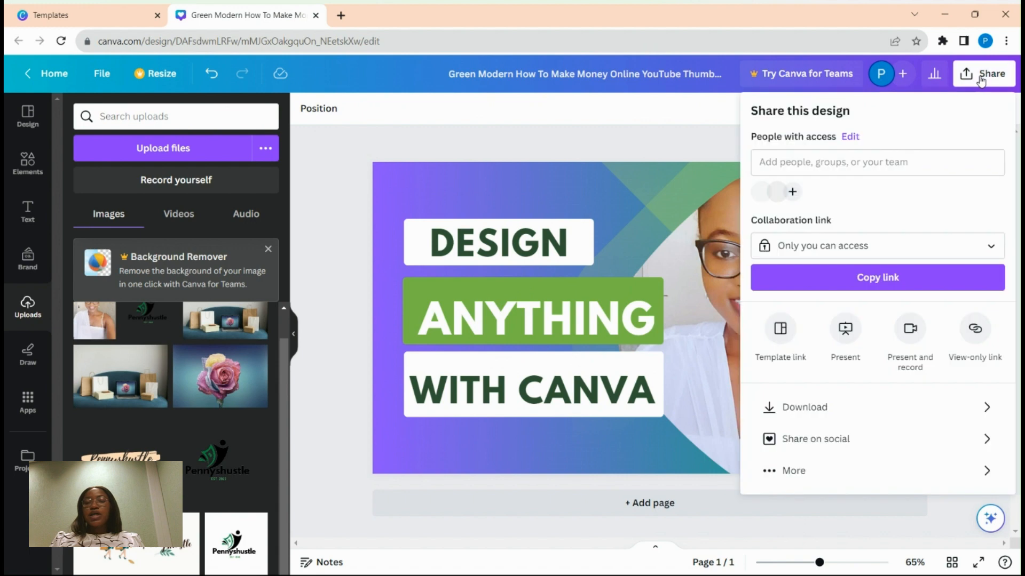
pyautogui.click(822, 407)
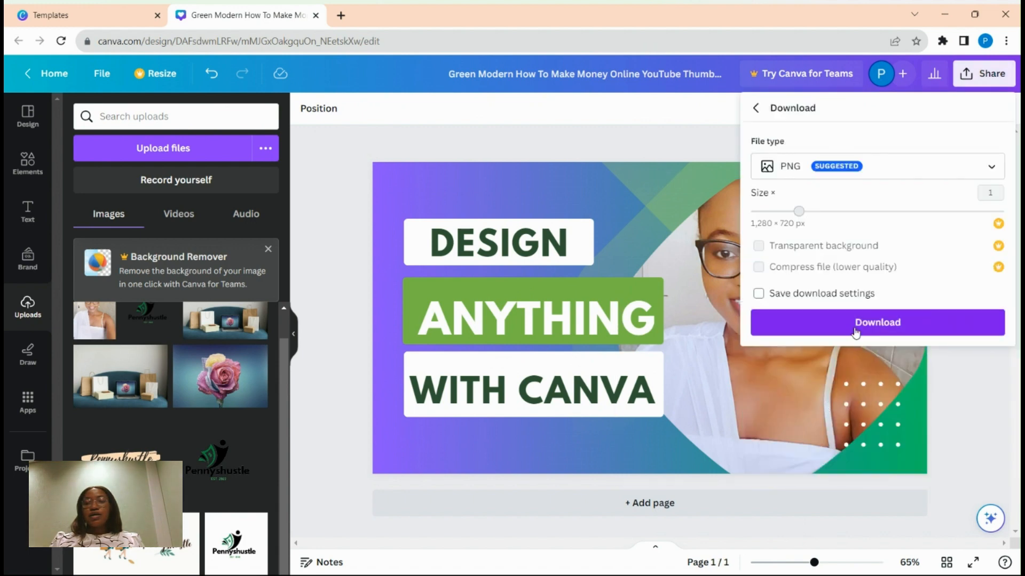
pyautogui.click(870, 320)
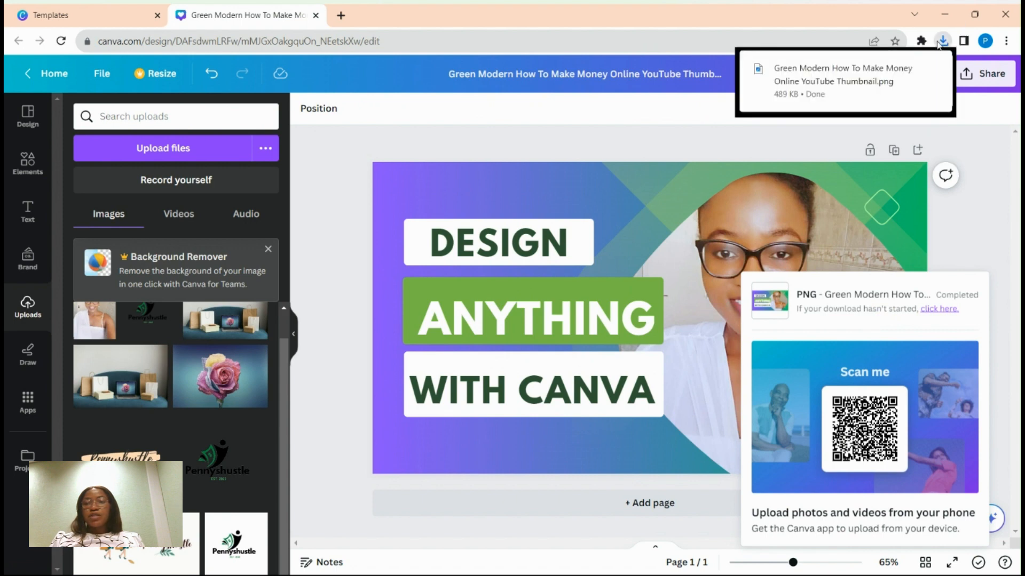
pyautogui.click(872, 82)
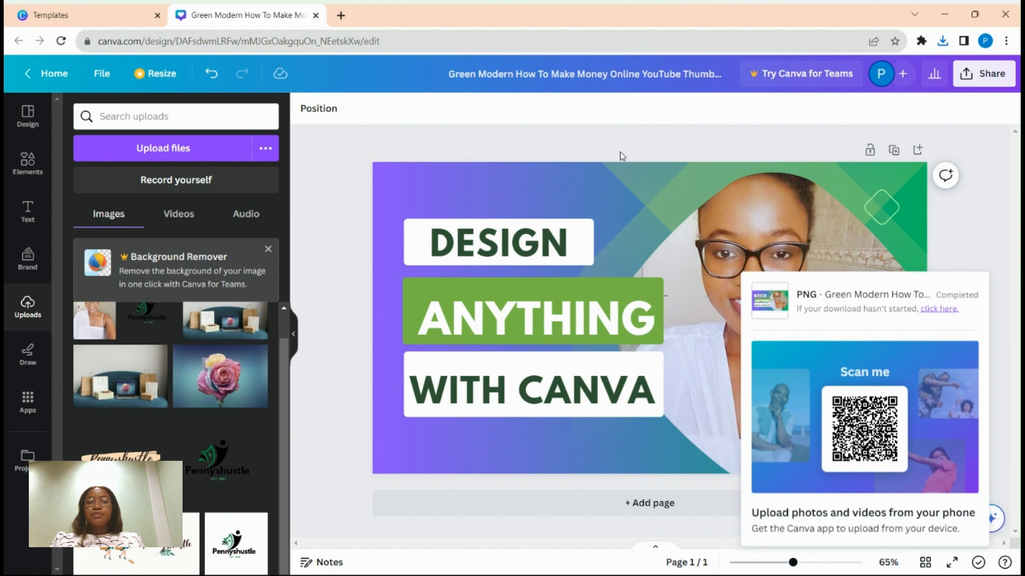
pyautogui.click(698, 141)
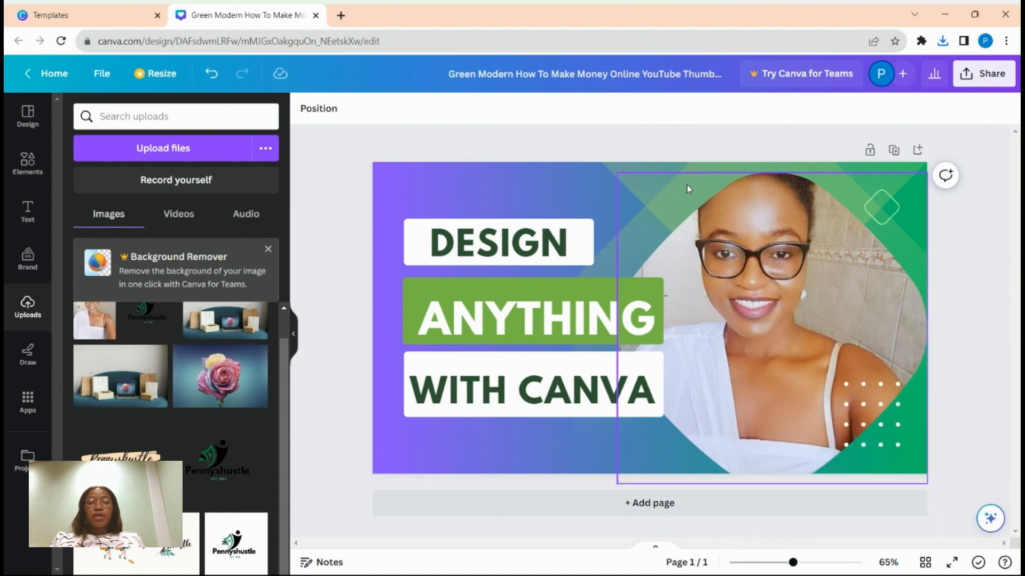